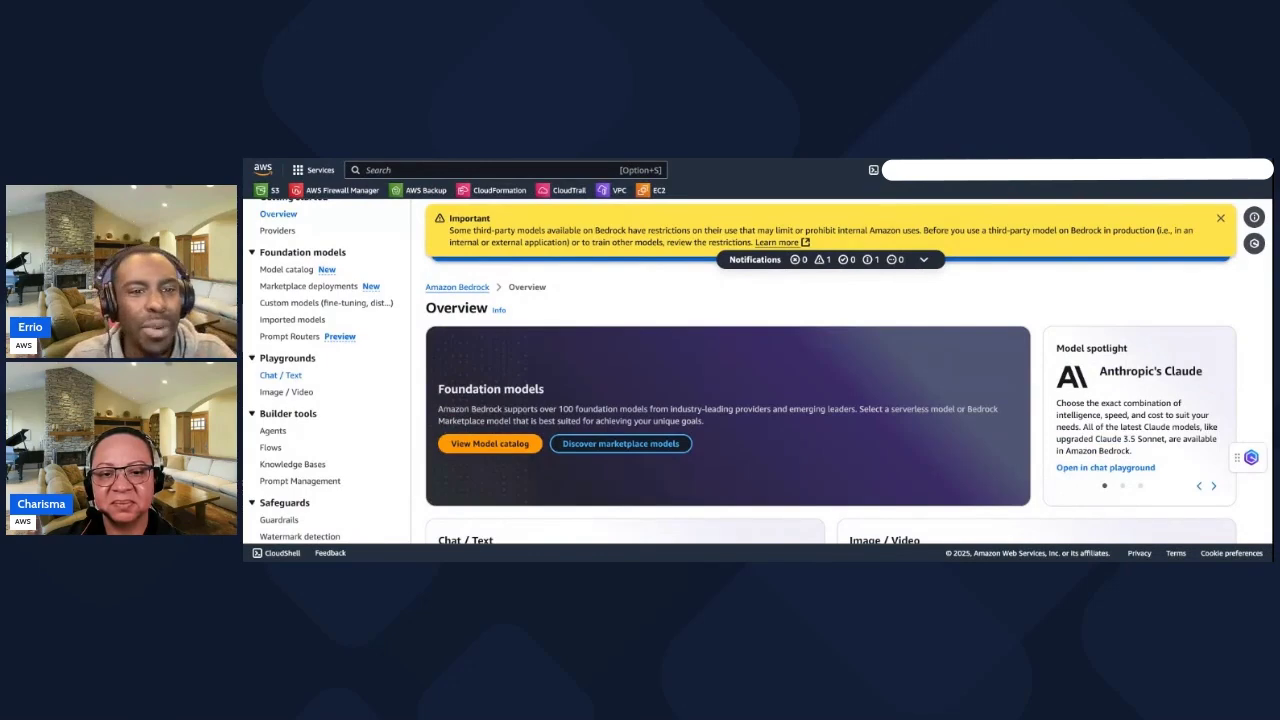
Open the Chat / Text playground and load Anthropic's Claude 3.7 Sonnet v1 model.
{"action": "left_click", "coordinate": [281, 375]}
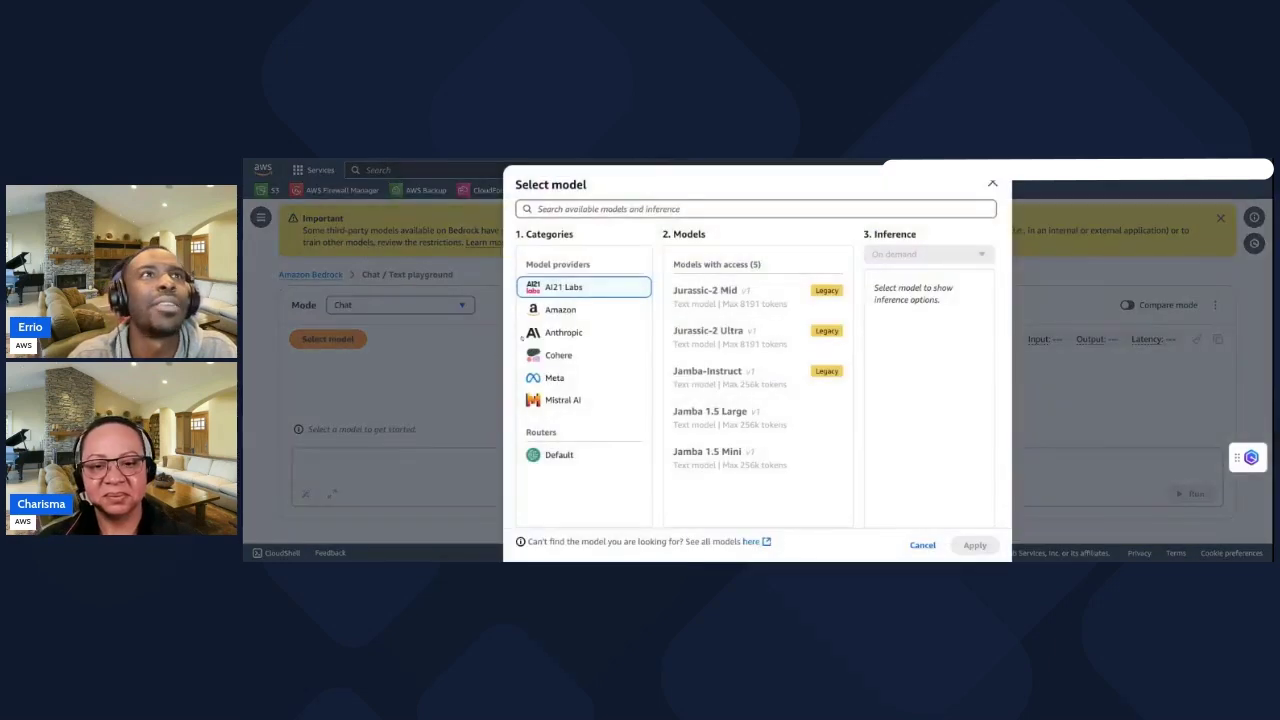
{"action": "left_click", "coordinate": [566, 333]}
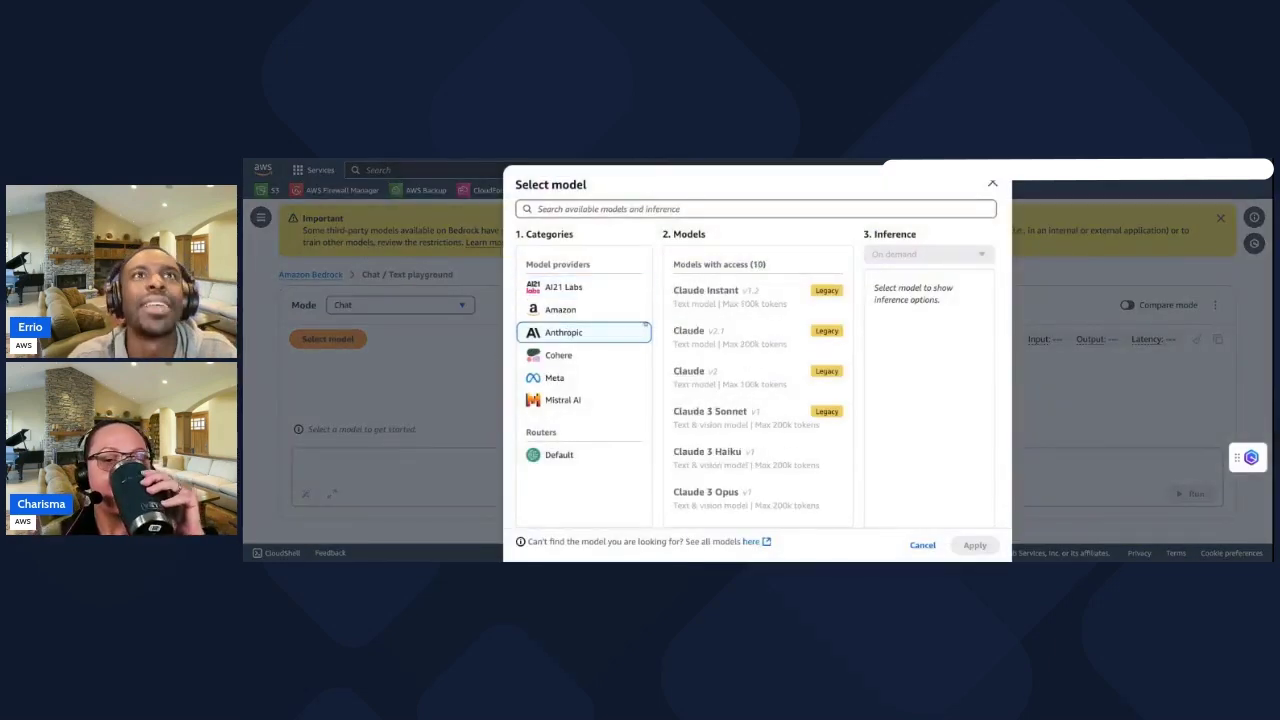
{"action": "scroll", "coordinate": [703, 336], "scroll_direction": "down", "scroll_amount": 3}
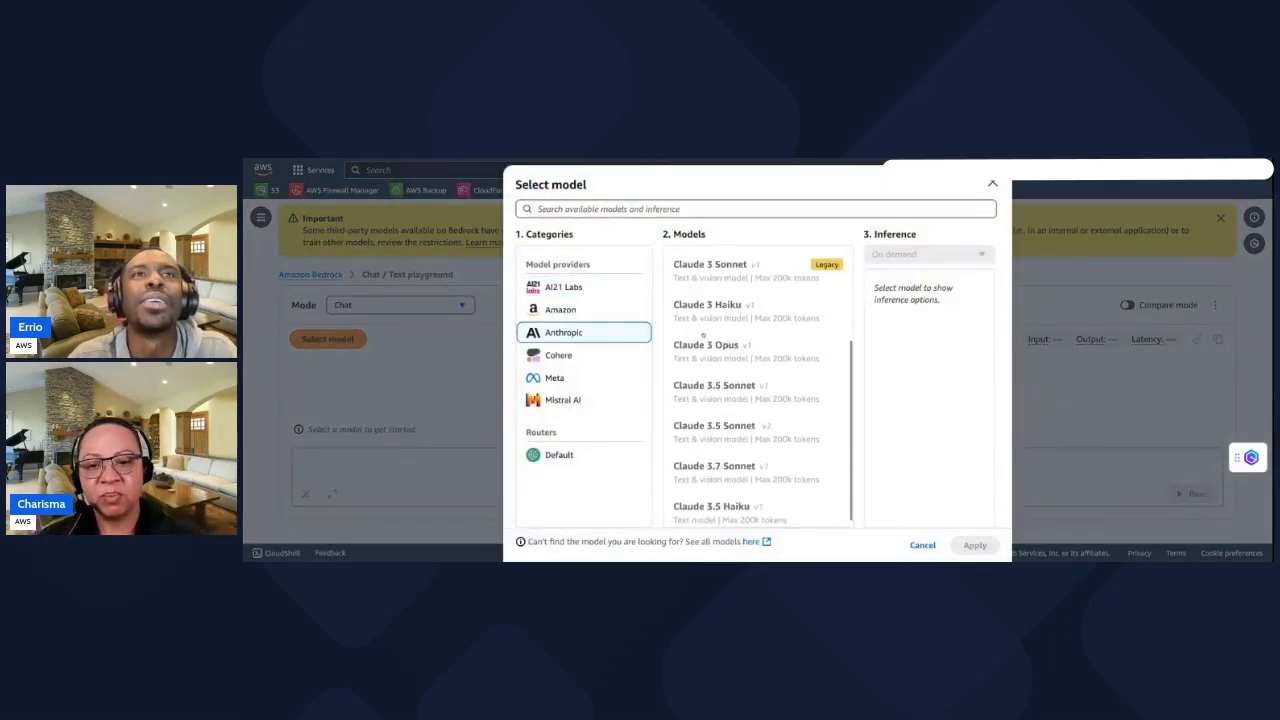
{"action": "left_click", "coordinate": [729, 461]}
{"action": "left_click", "coordinate": [975, 548]}
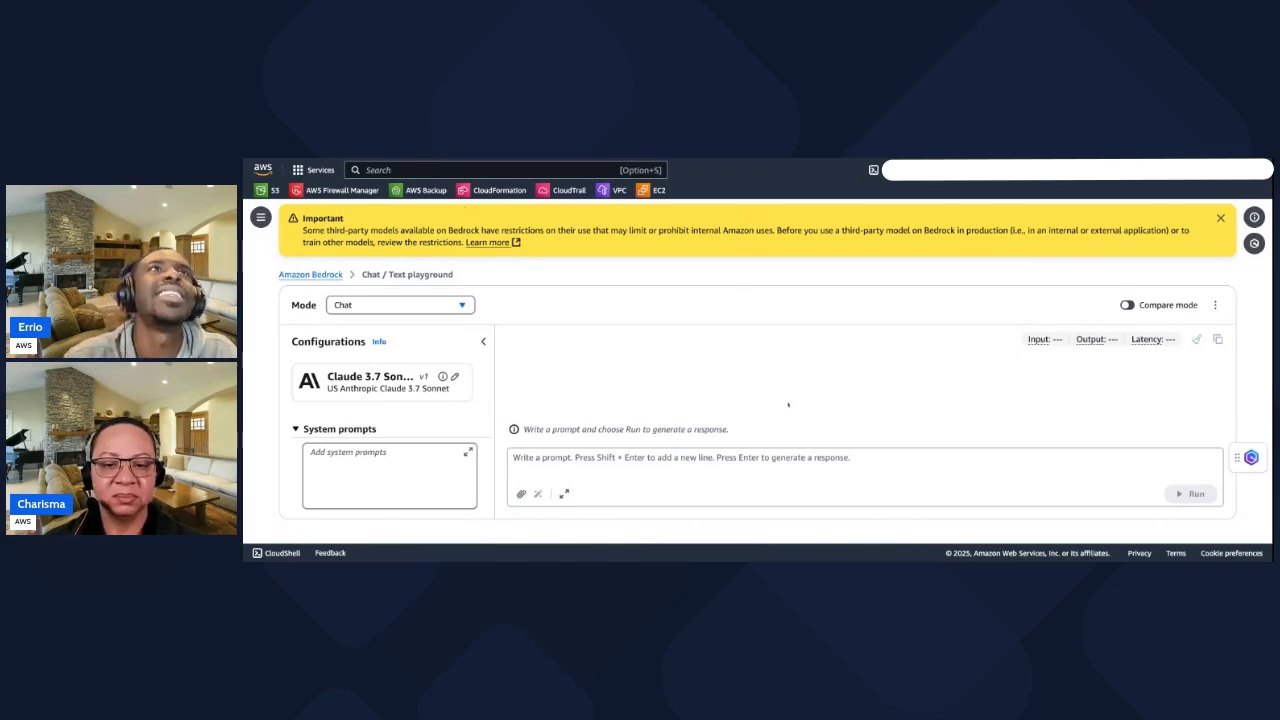
Switch to the customer-service-transcript-analysis GitHub repository and copy the raw contents of Call Transcript Sample 1.json from the data folder.
{"action": "key", "text": "ctrl+Tab"}
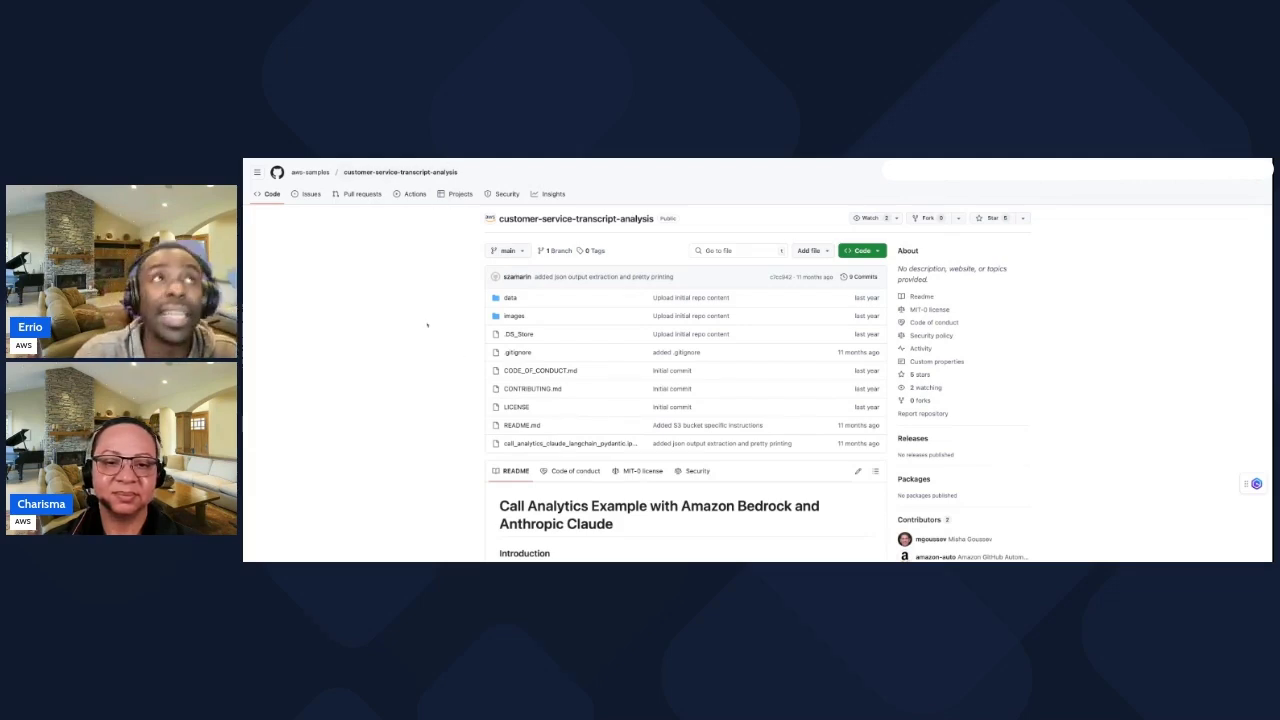
{"action": "key", "text": "super+plus"}
{"action": "key", "text": "super+plus"}
{"action": "key", "text": "super+plus"}
{"action": "key", "text": "super+plus"}
{"action": "key", "text": "super+plus"}
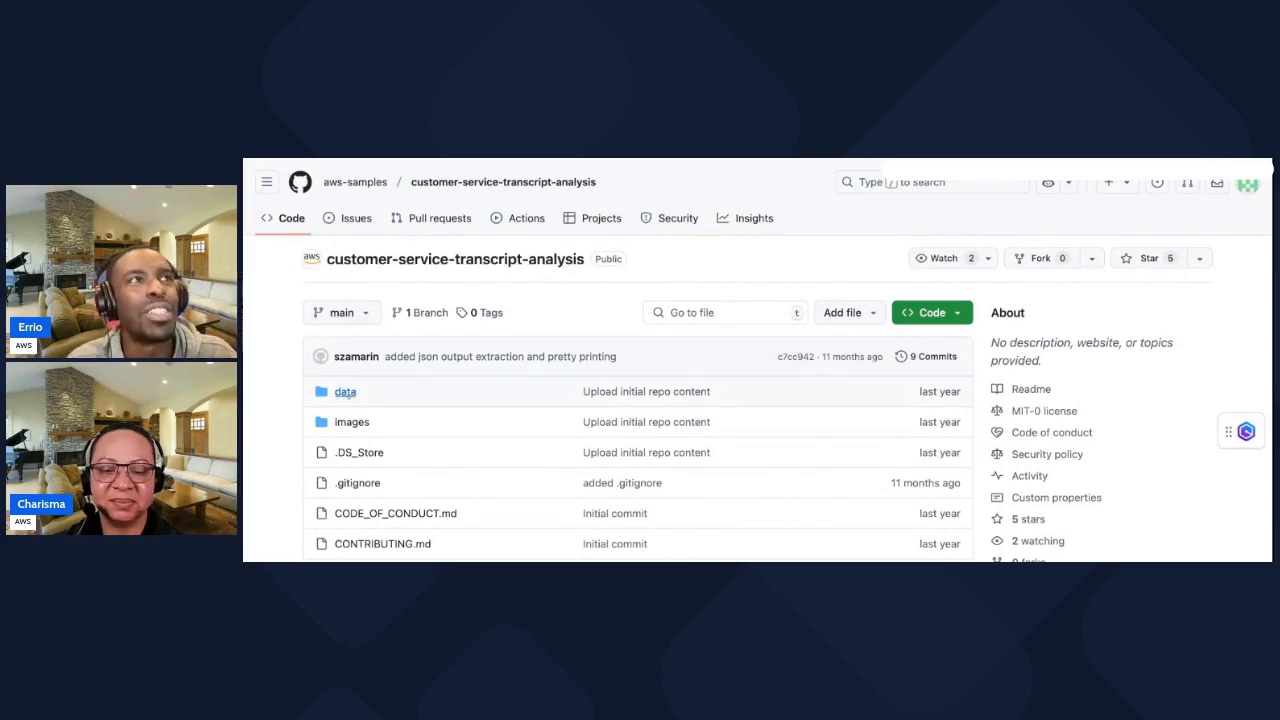
{"action": "left_click", "coordinate": [345, 392]}
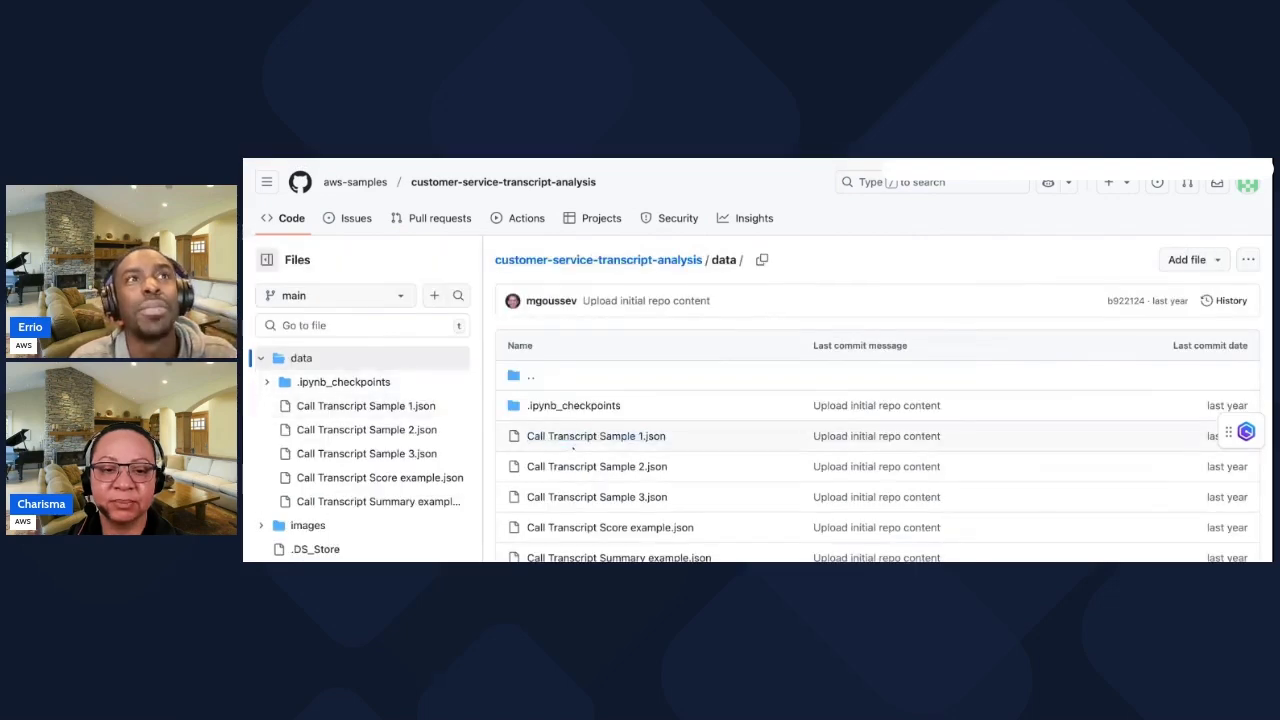
{"action": "left_click", "coordinate": [573, 446]}
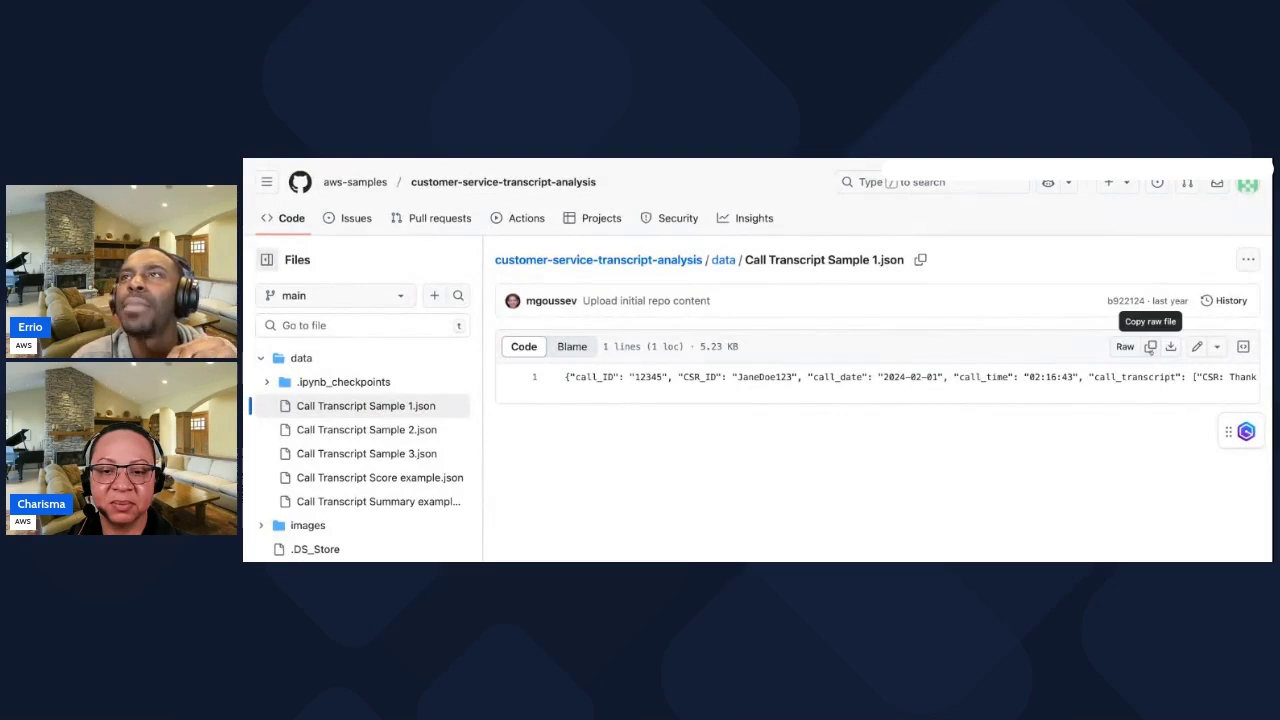
{"action": "left_click", "coordinate": [1150, 346]}
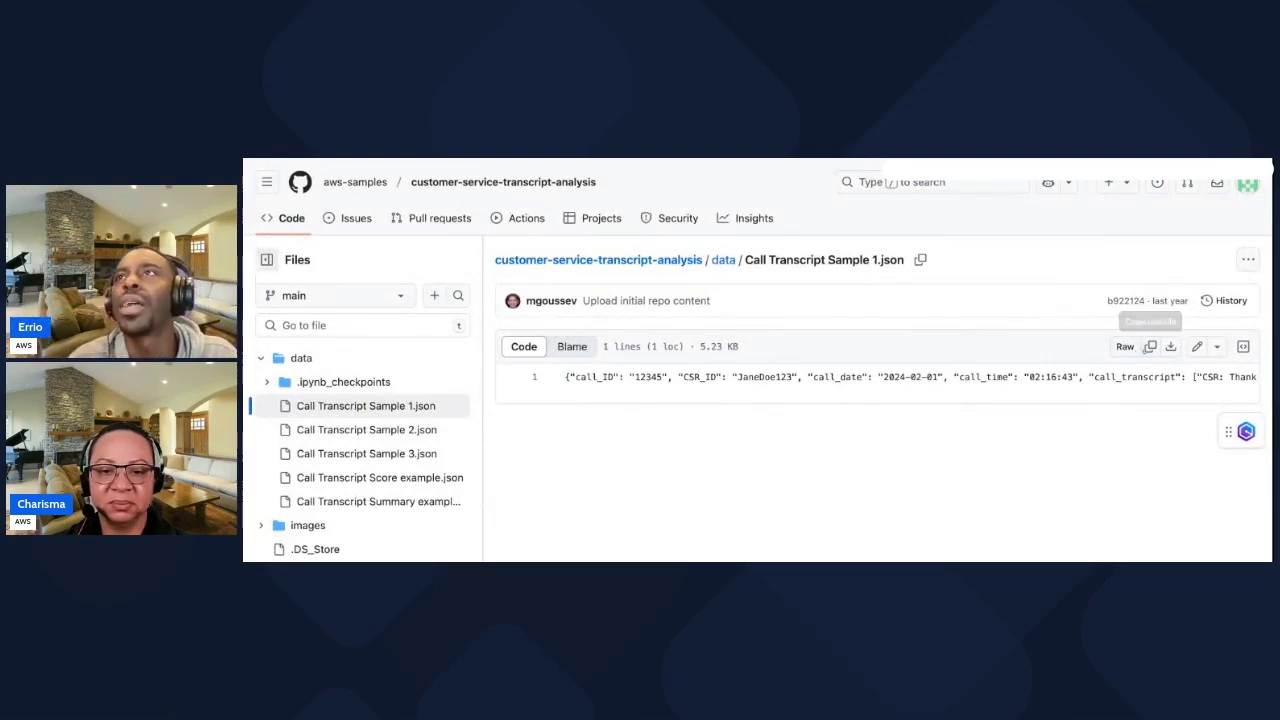
{"action": "left_click", "coordinate": [1150, 346]}
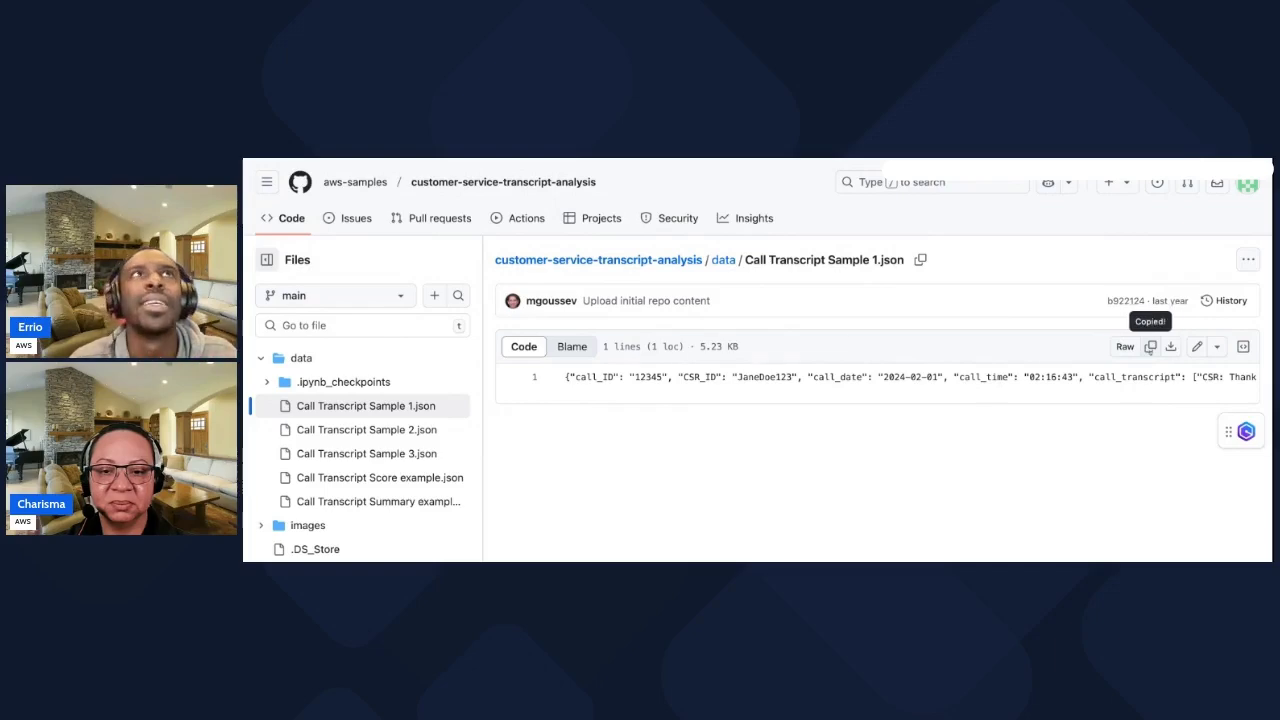
Return to the Amazon Bedrock playground and paste the copied call transcript into the prompt.
{"action": "left_click", "coordinate": [523, 160]}
{"action": "left_click", "coordinate": [549, 457]}
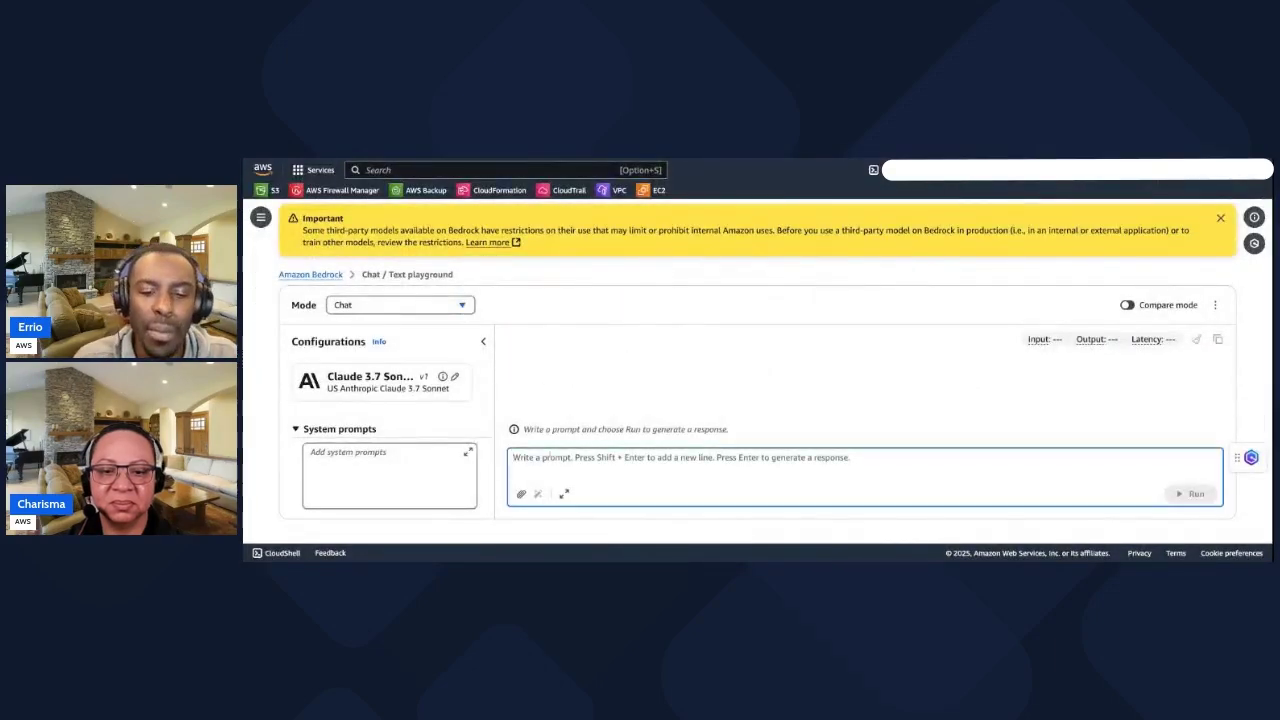
{"action": "key", "text": "super+v"}
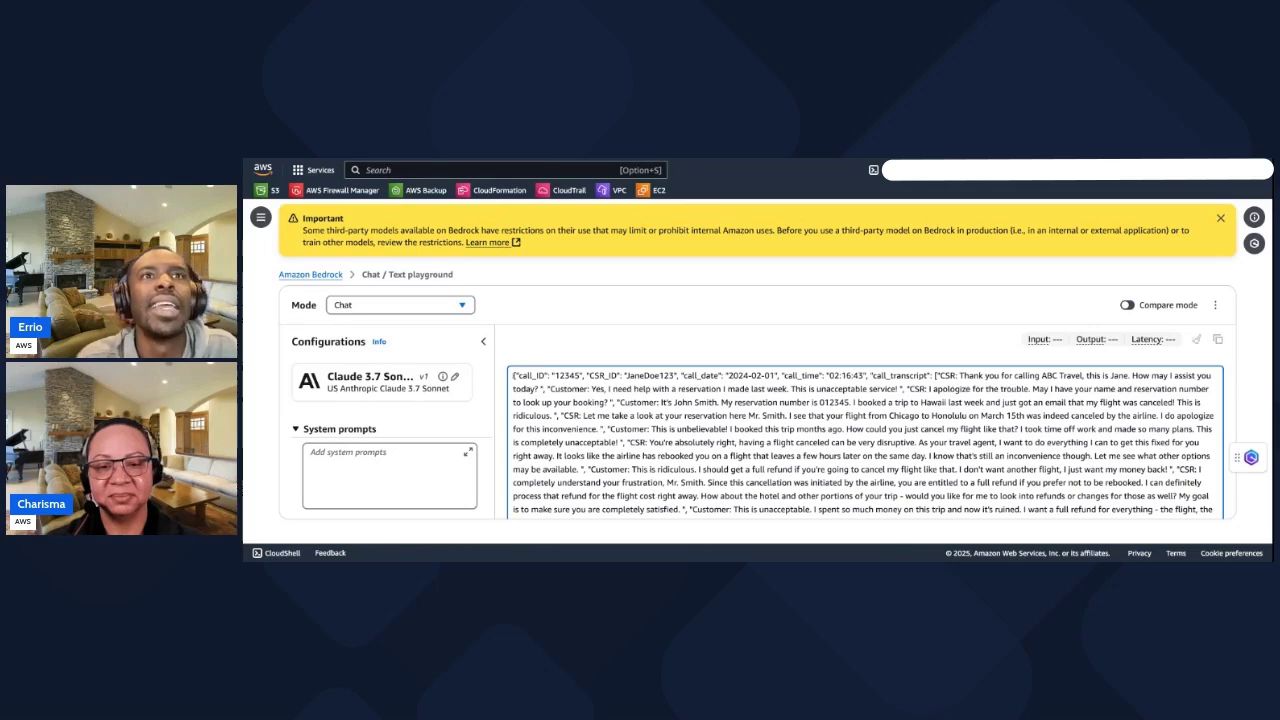
Delete the latter part of the pasted transcript, following the agent's line about completely understanding the customer's frustration, keeping the closing brace.
{"action": "scroll", "coordinate": [868, 442], "scroll_direction": "down", "scroll_amount": 5}
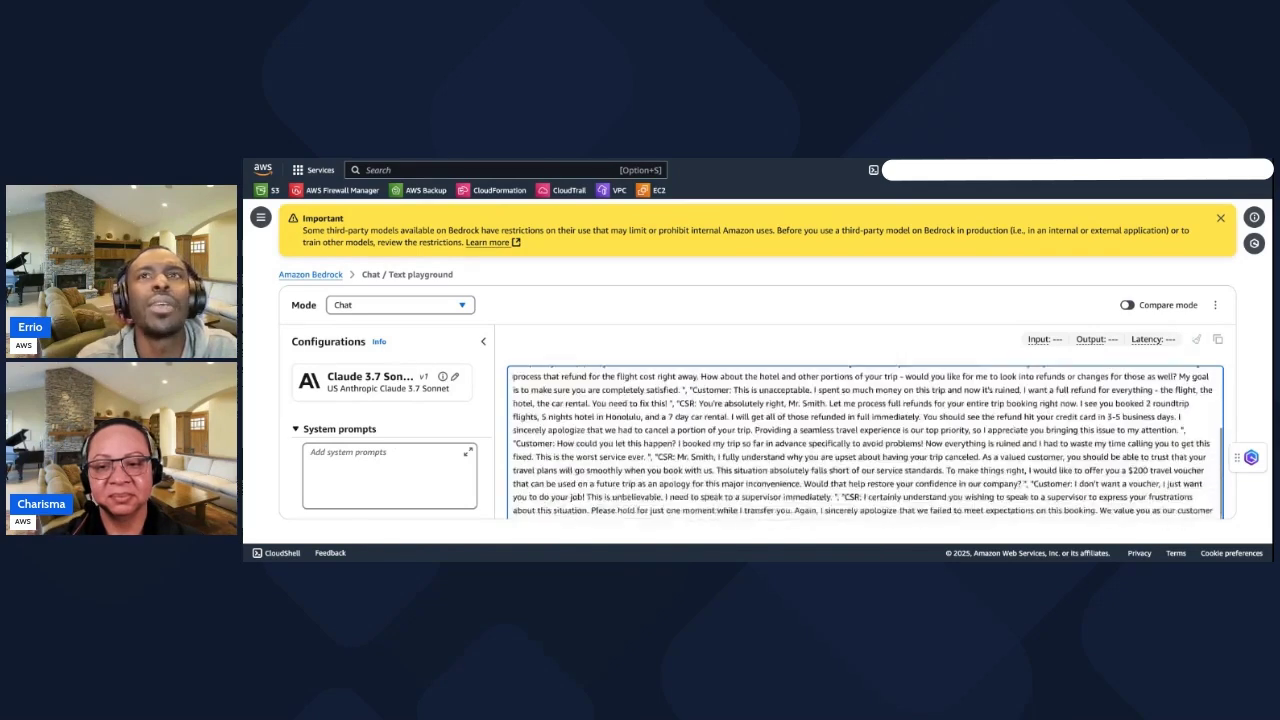
{"action": "scroll", "coordinate": [868, 442], "scroll_direction": "down", "scroll_amount": 5}
{"action": "left_click_drag", "start_coordinate": [912, 446], "coordinate": [805, 311]}
{"action": "key", "text": "BackSpace"}
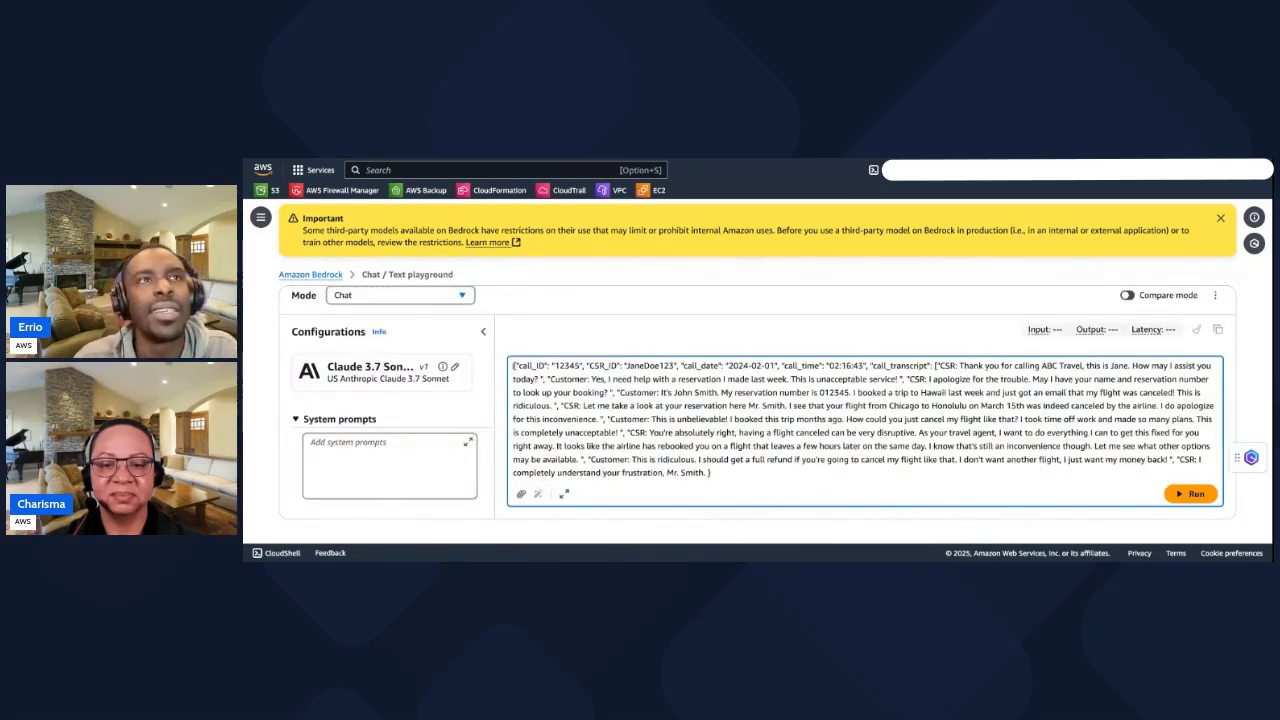
In the expanded prompt editor, insert context above the transcript about analyzing customer service transcripts for a large e-commerce company handling thousands of daily interactions.
{"action": "left_click", "coordinate": [564, 493]}
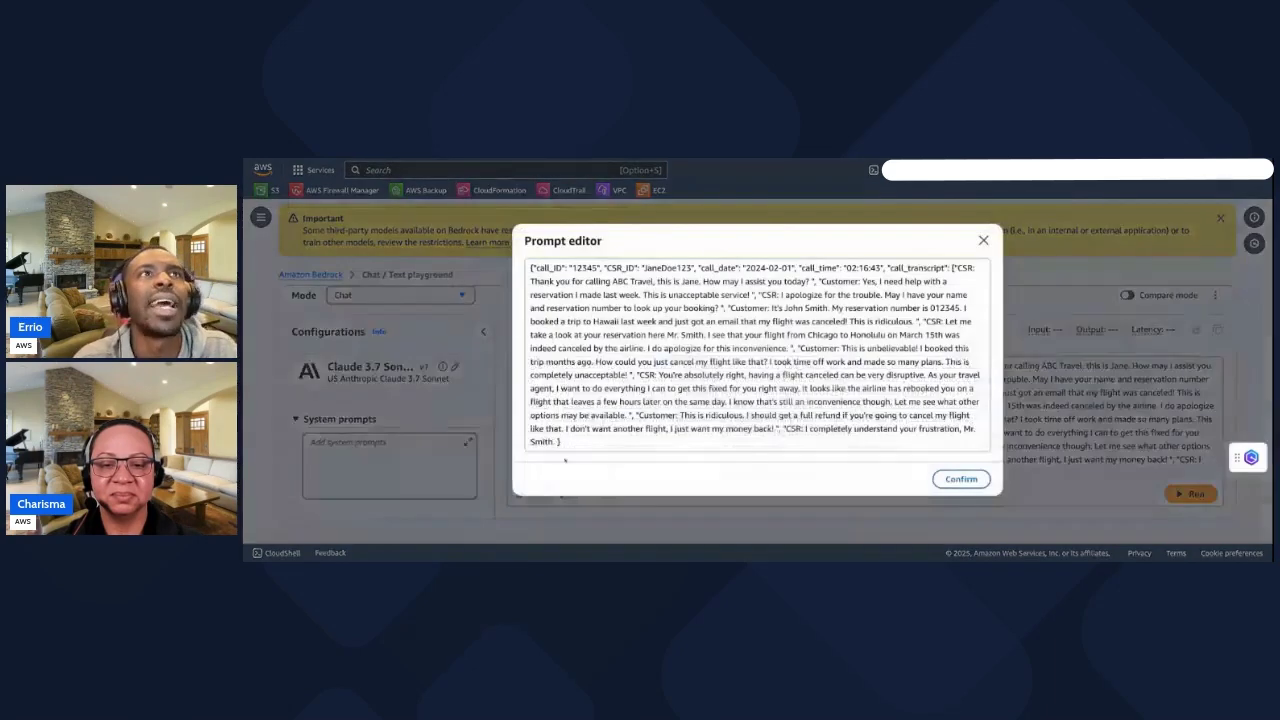
{"action": "left_click", "coordinate": [531, 262]}
{"action": "key", "text": "Return"}
{"action": "key", "text": "Return"}
{"action": "key", "text": "Return"}
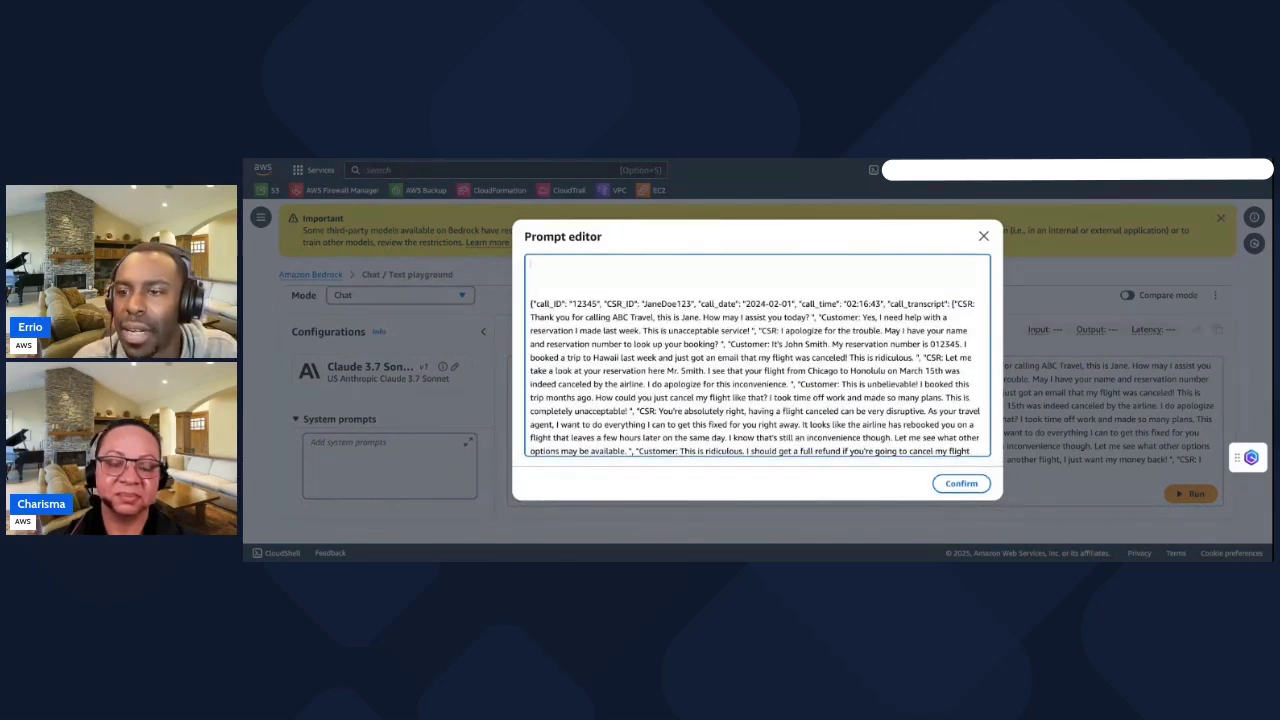
{"action": "key", "text": "super+Tab"}
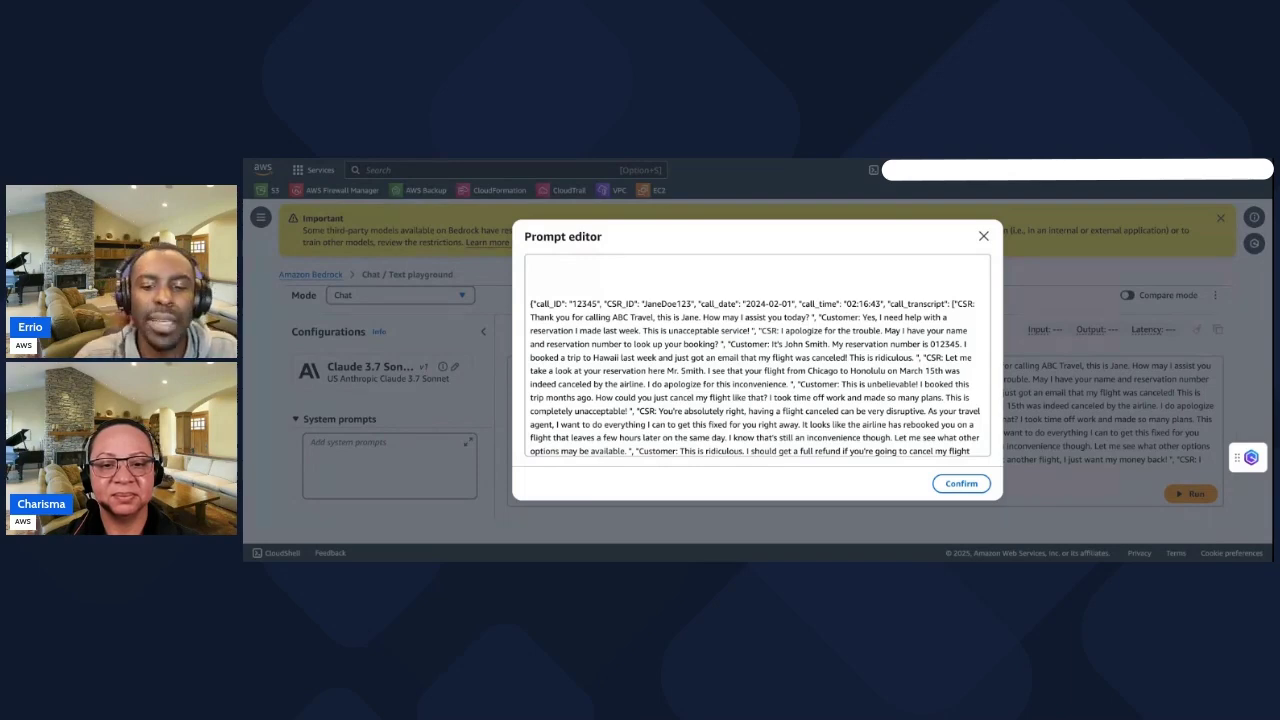
{"action": "key", "text": "super+v"}
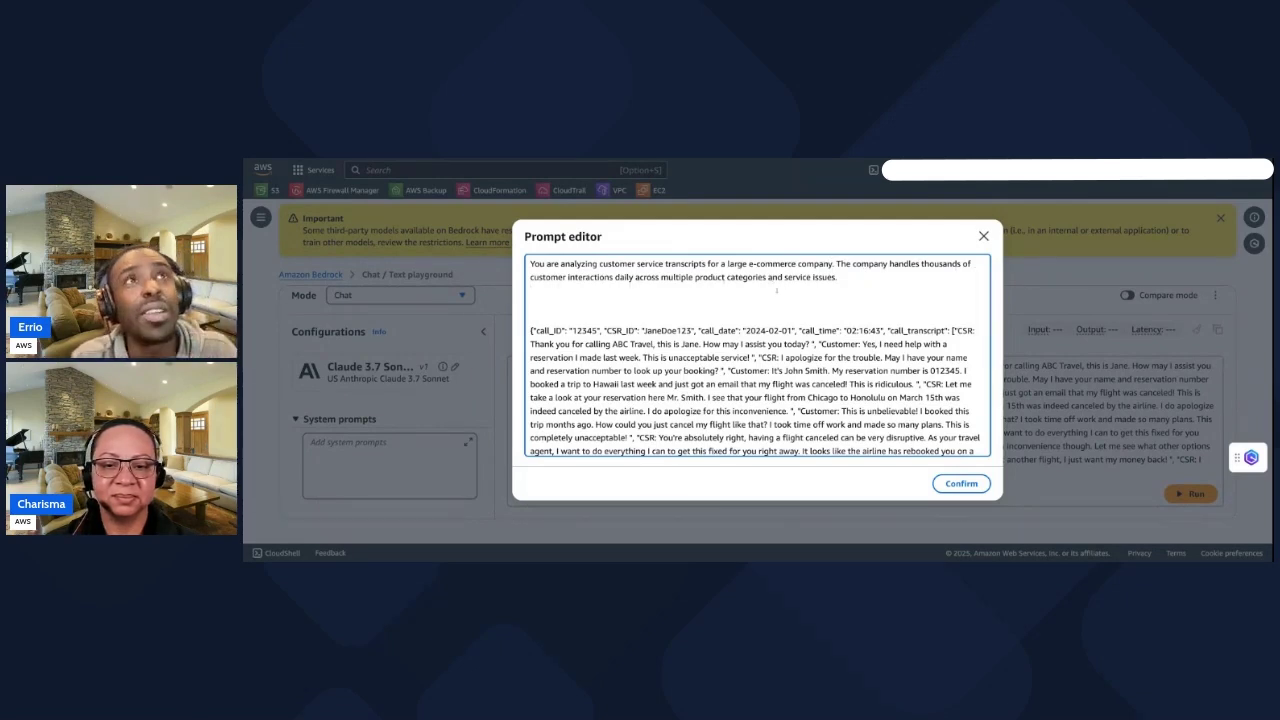
Add the role "Act as a call center manager" directly after the e-commerce company context in the prompt.
{"action": "scroll", "coordinate": [753, 385], "scroll_direction": "down", "scroll_amount": 1}
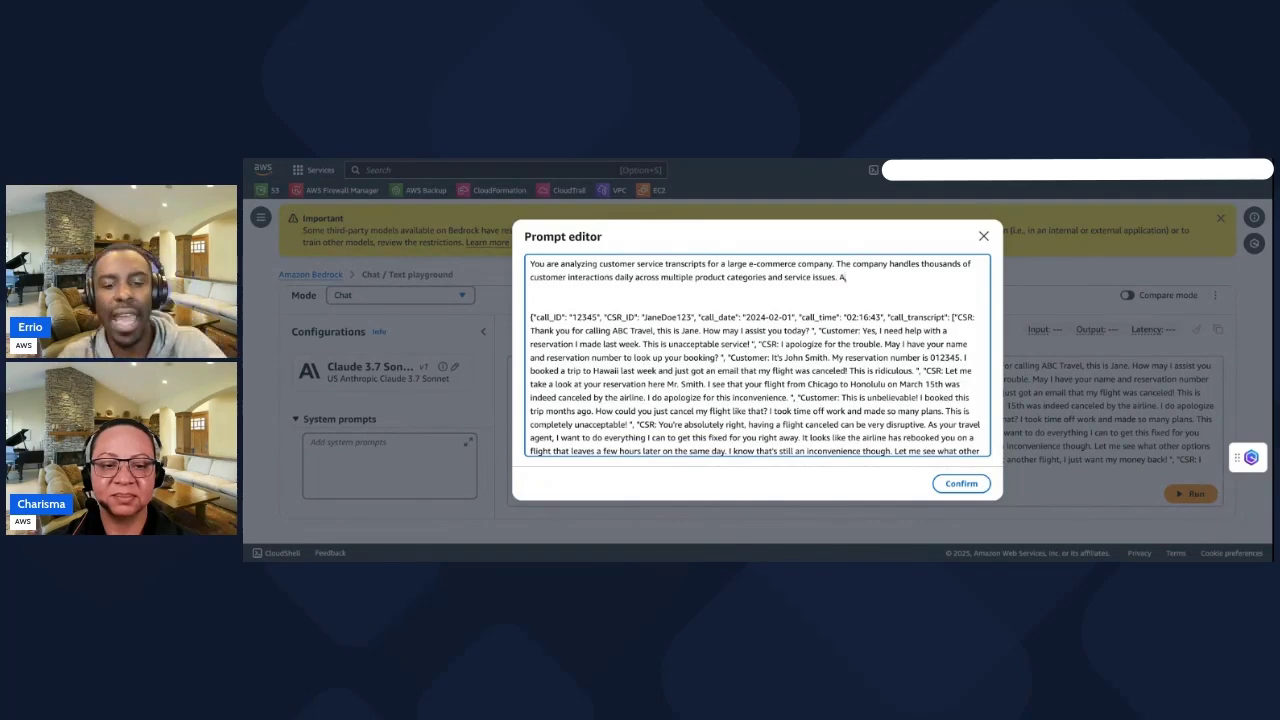
{"action": "type", "text": "ct as a c"}
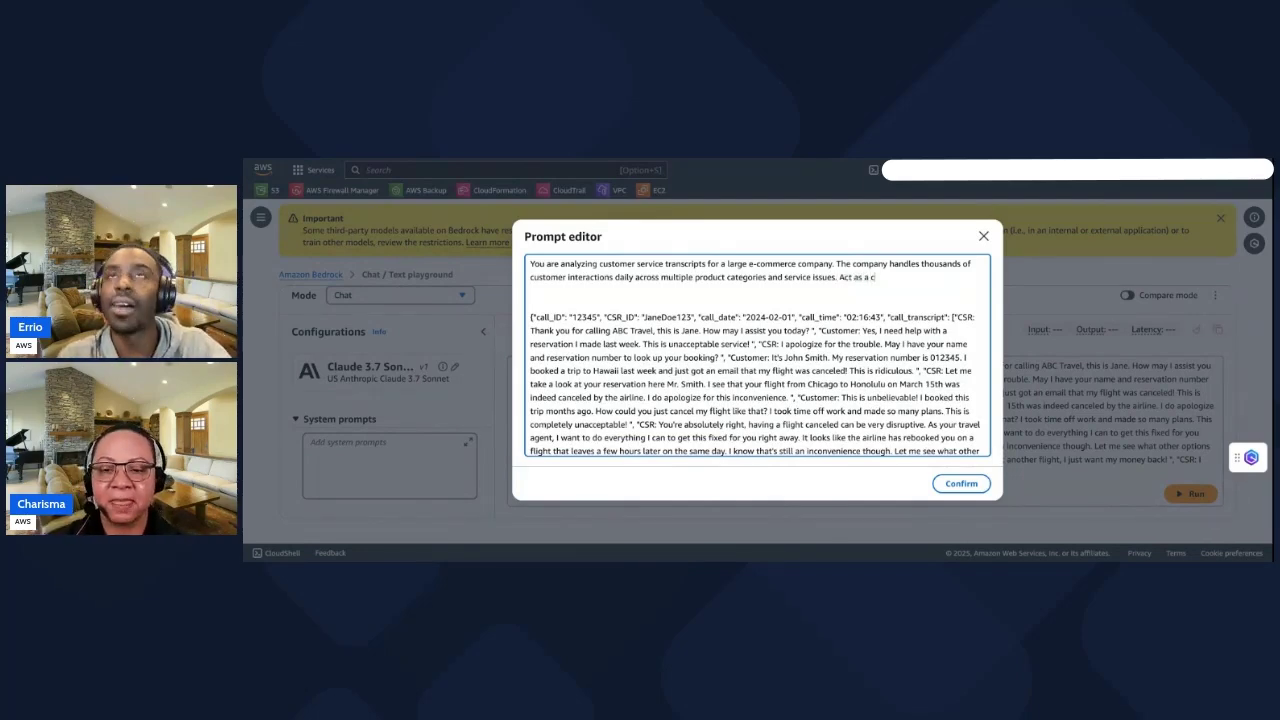
{"action": "type", "text": "all center manager"}
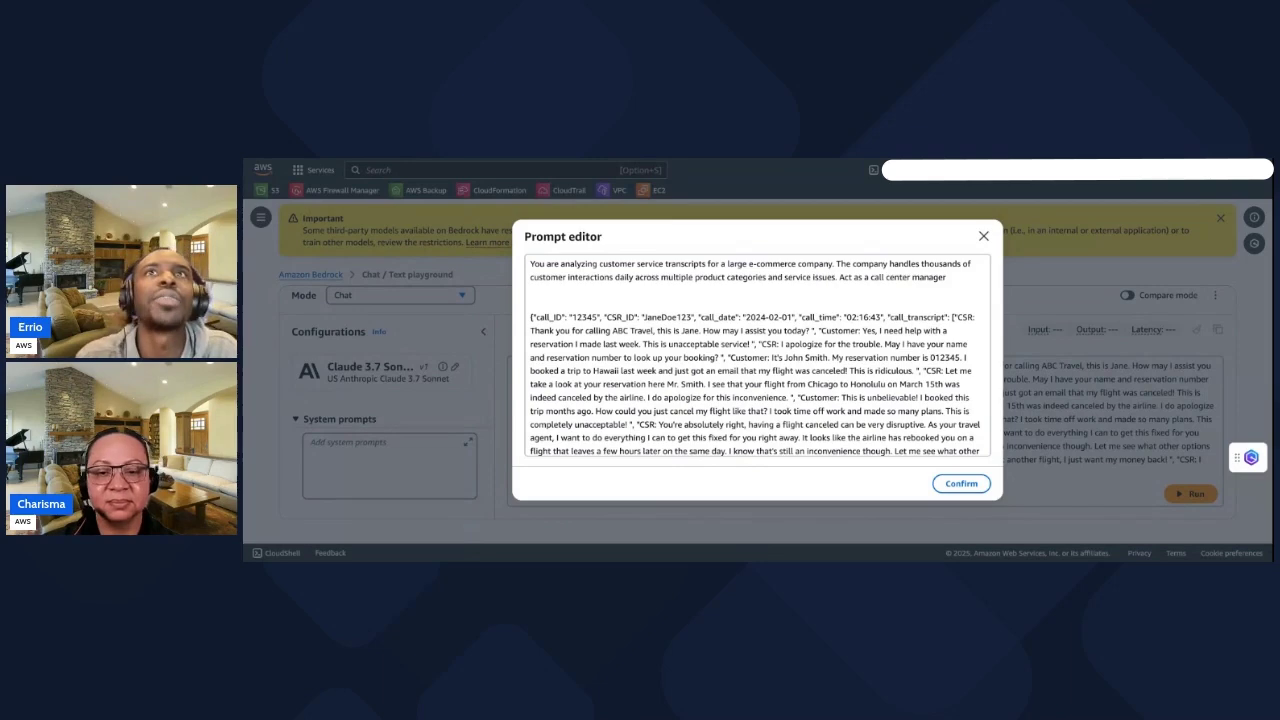
Add five numbered transcript-analysis instructions below the role: main customer concern, customer's emotional state, key themes, recommended actions, and structured bullet-point report.
{"action": "left_click", "coordinate": [947, 278]}
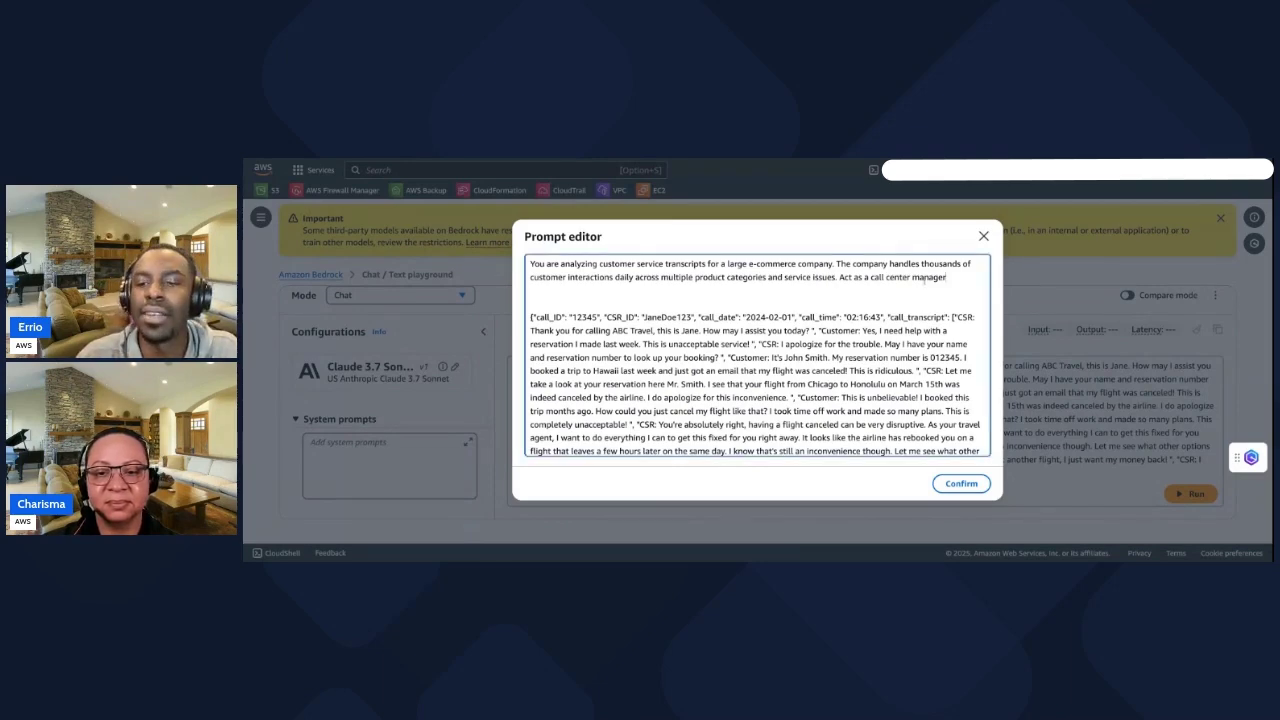
{"action": "type", "text": ".  Analyze the provided customer service transcript and: 1. Identify the main customer concern 2. Determine the customer's emotional state 3. Extract key themes 4. Provide recommended actions 5. Format your response in a structured bullet-point report"}
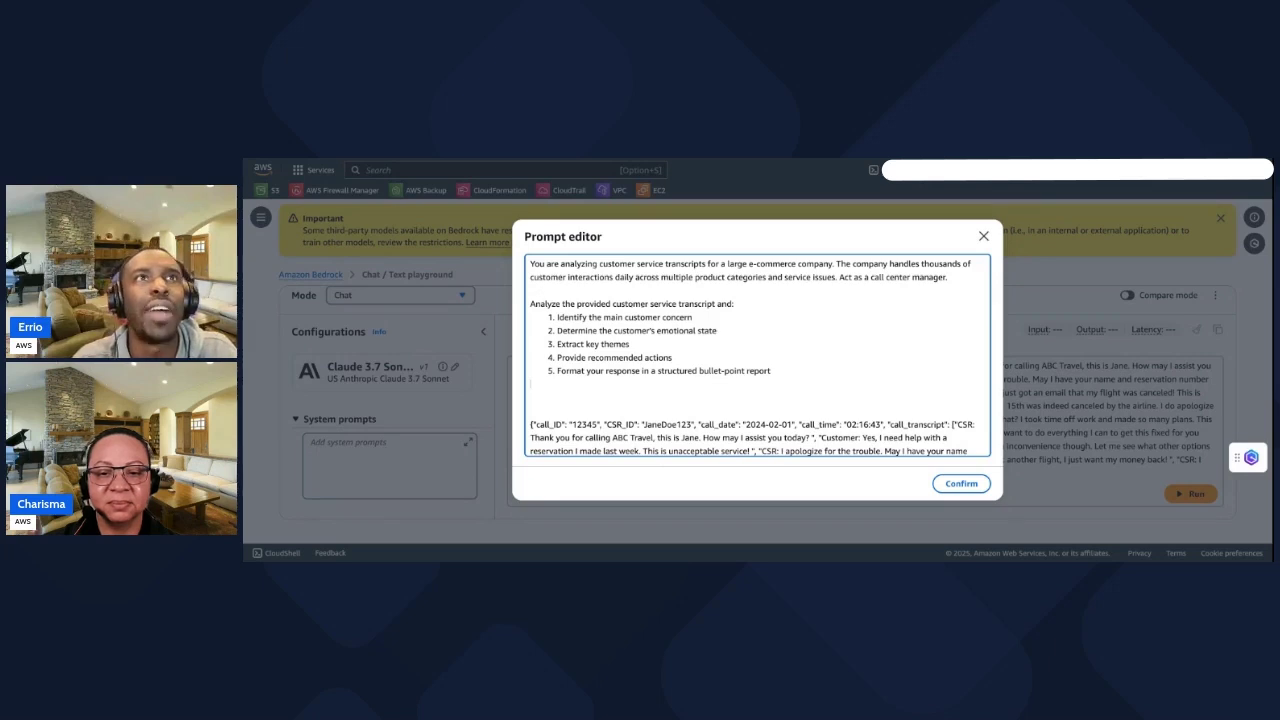
Review the five numbered analysis instructions in the prompt one after another, highlighting the key words of each.
{"action": "key", "text": "shift+Right"}
{"action": "key", "text": "shift+Right"}
{"action": "key", "text": "shift+Right"}
{"action": "key", "text": "shift+Right"}
{"action": "key", "text": "shift+Right"}
{"action": "key", "text": "shift+Right"}
{"action": "key", "text": "shift+Right"}
{"action": "key", "text": "shift+Right"}
{"action": "key", "text": "shift+Right"}
{"action": "key", "text": "shift+Right"}
{"action": "key", "text": "shift+Right"}
{"action": "key", "text": "shift+Right"}
{"action": "key", "text": "shift+Right"}
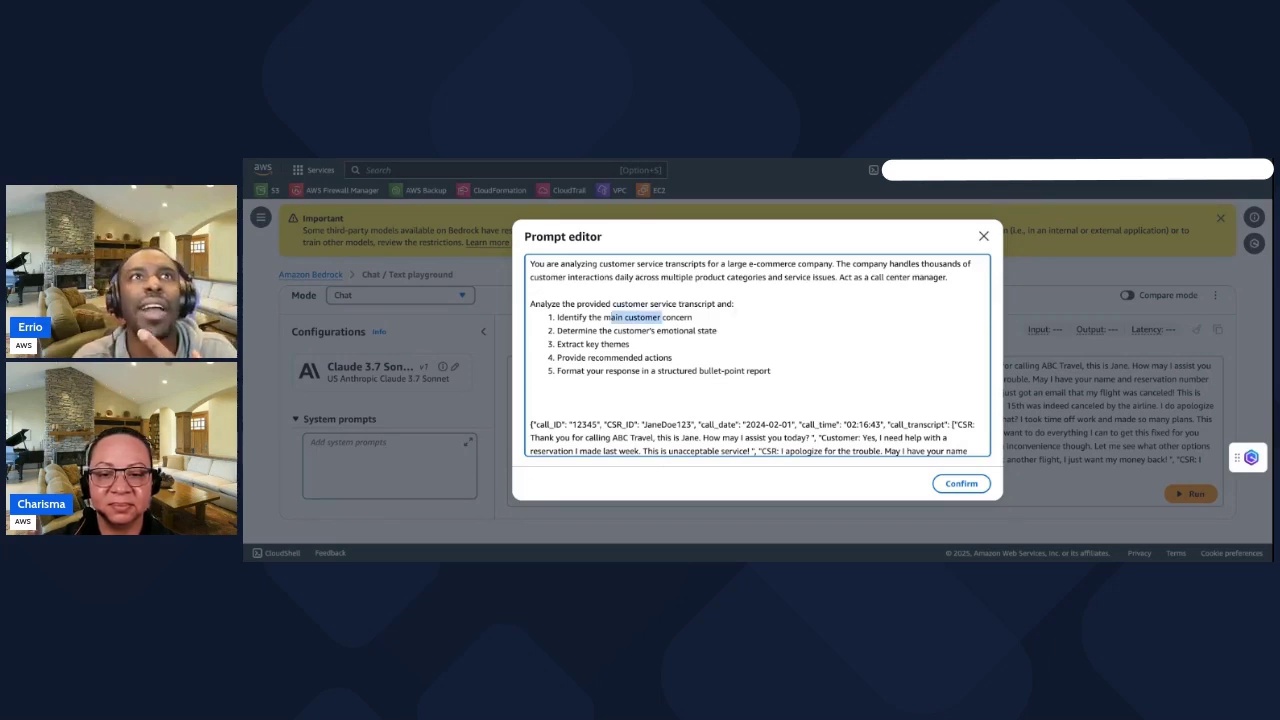
{"action": "left_click_drag", "start_coordinate": [596, 331], "coordinate": [690, 331]}
{"action": "left_click", "coordinate": [690, 331]}
{"action": "key", "text": "Down"}
{"action": "key", "text": "ctrl+shift+Left"}
{"action": "key", "text": "ctrl+shift+Left"}
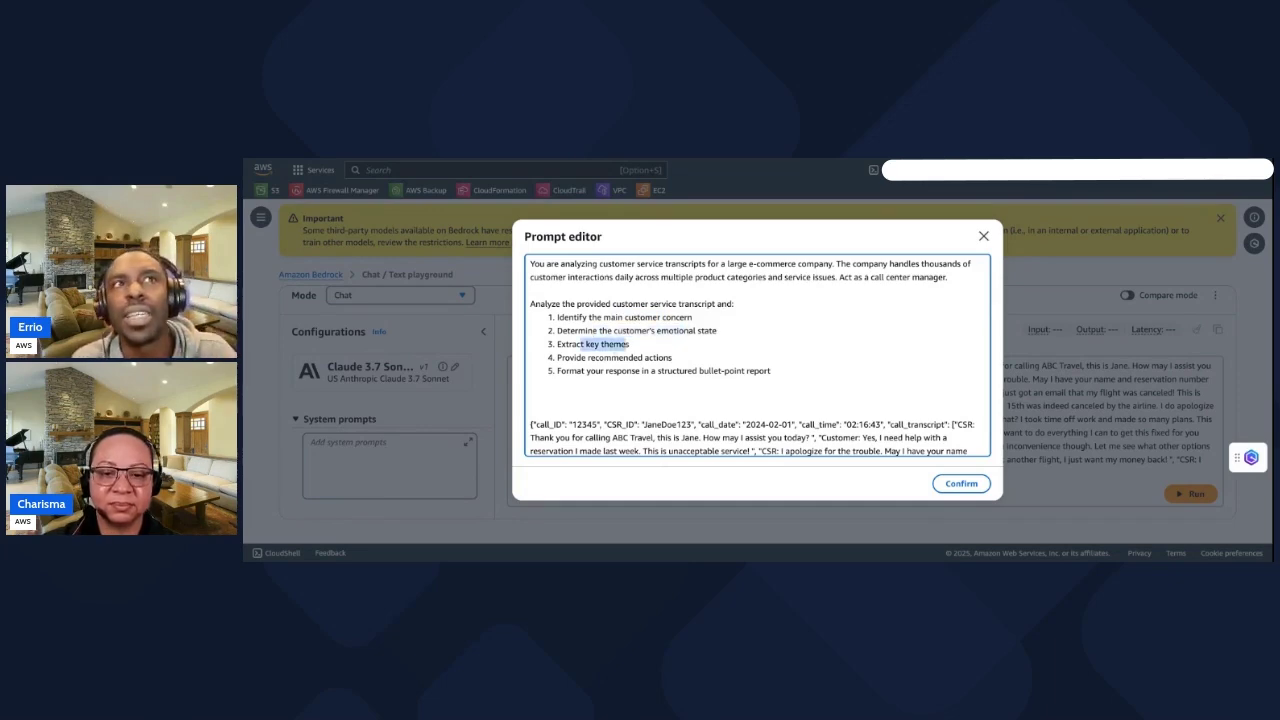
{"action": "key", "text": "Down"}
{"action": "key", "text": "ctrl+shift+Right"}
{"action": "key", "text": "shift+Left"}
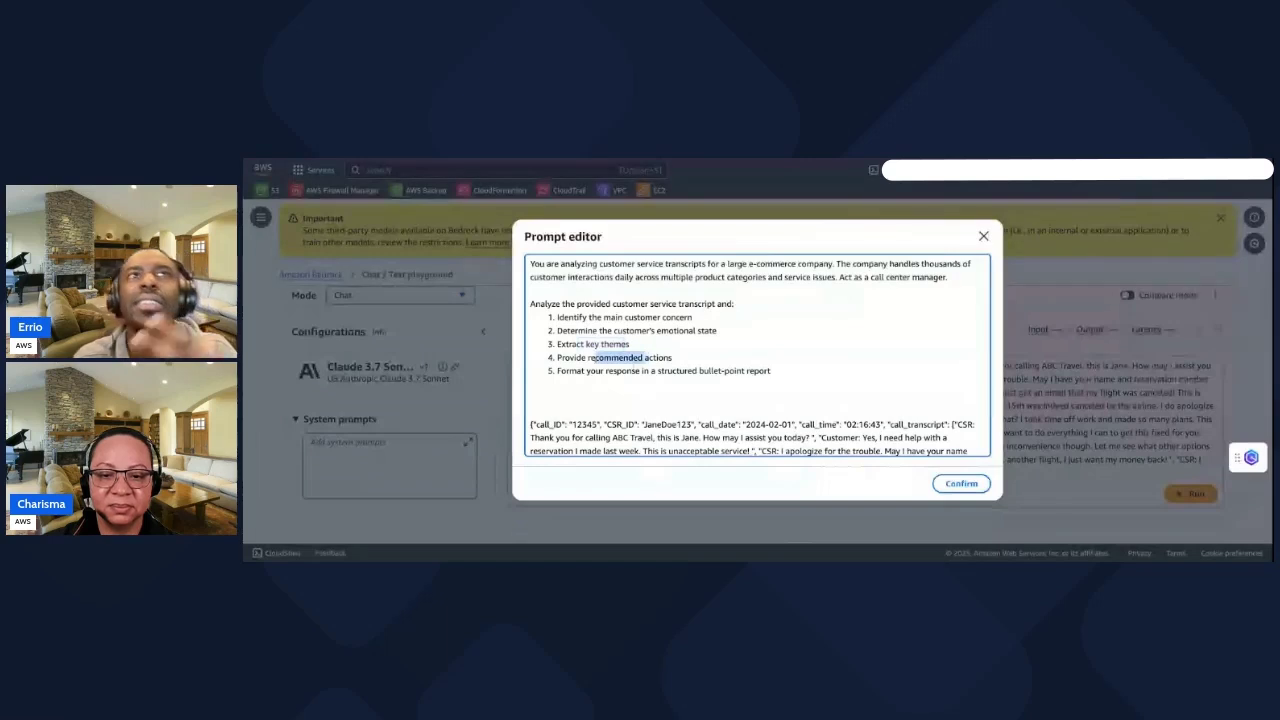
{"action": "key", "text": "Down"}
{"action": "key", "text": "ctrl+shift+Right"}
{"action": "key", "text": "ctrl+shift+Right"}
{"action": "key", "text": "ctrl+shift+Right"}
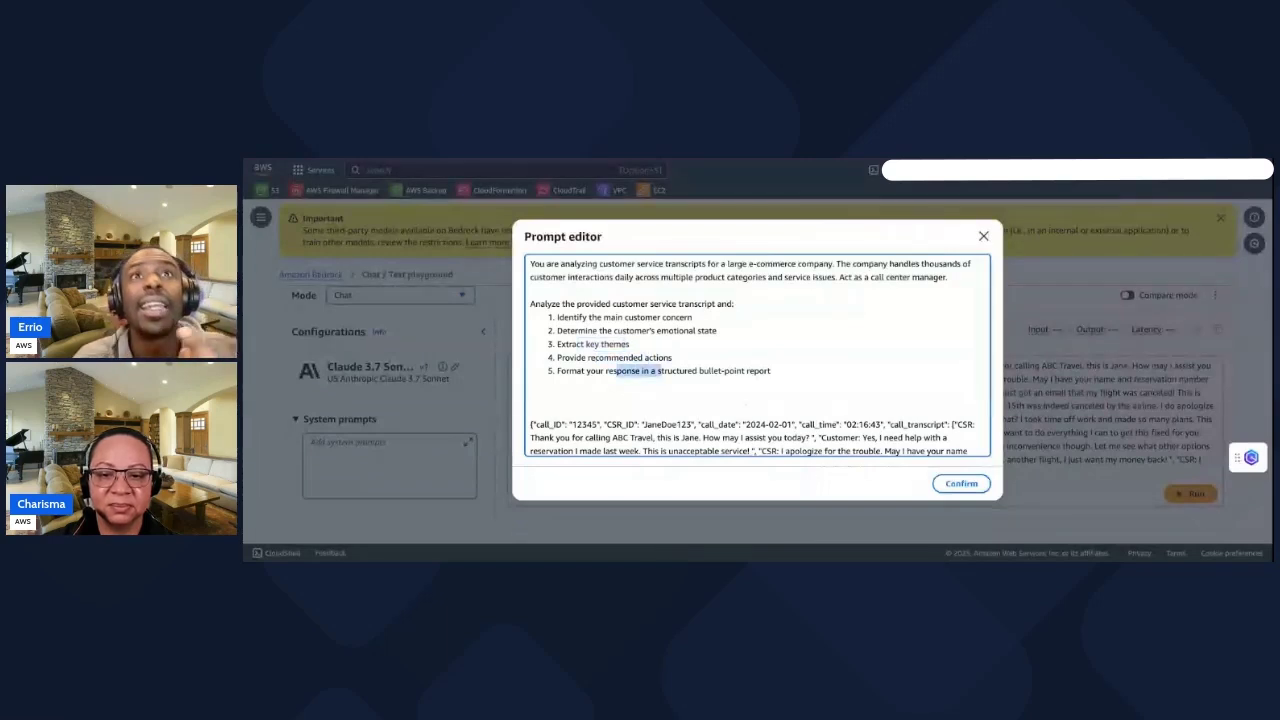
Below the numbered instructions, add the constraint "Do not include personal customer information", separated by blank lines.
{"action": "key", "text": "End"}
{"action": "key", "text": "Return"}
{"action": "key", "text": "Return"}
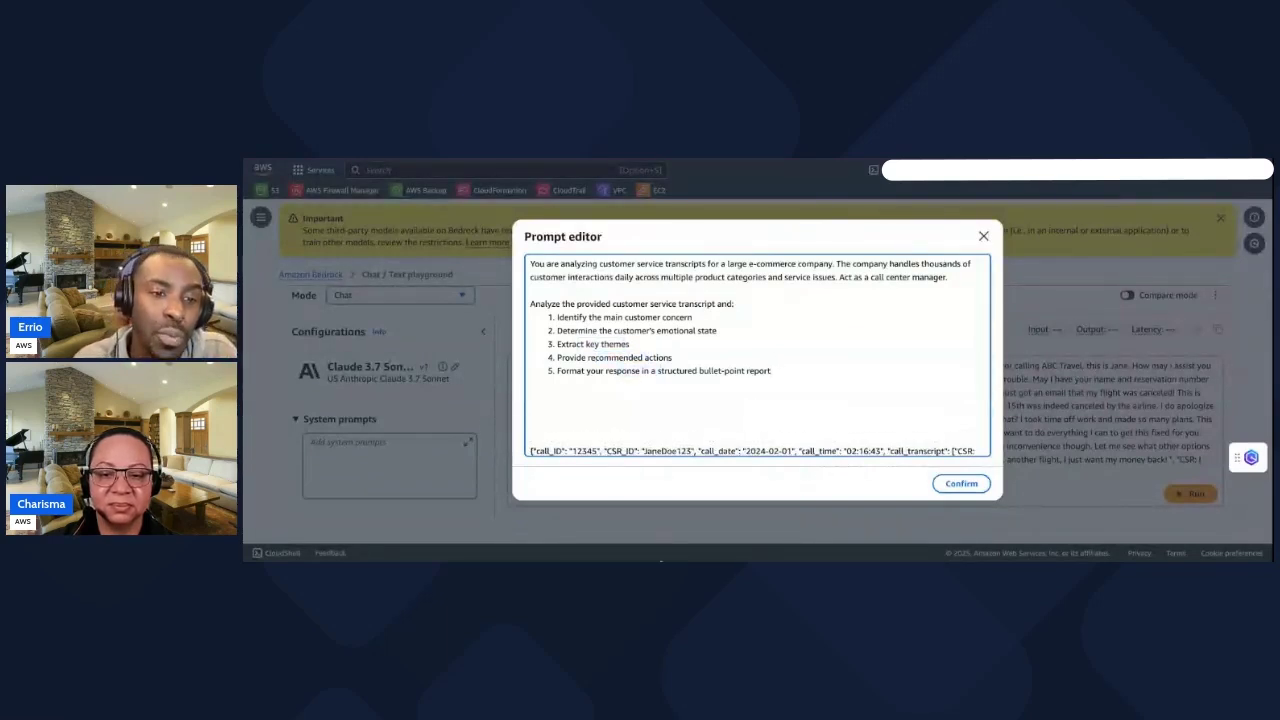
{"action": "left_click", "coordinate": [661, 562]}
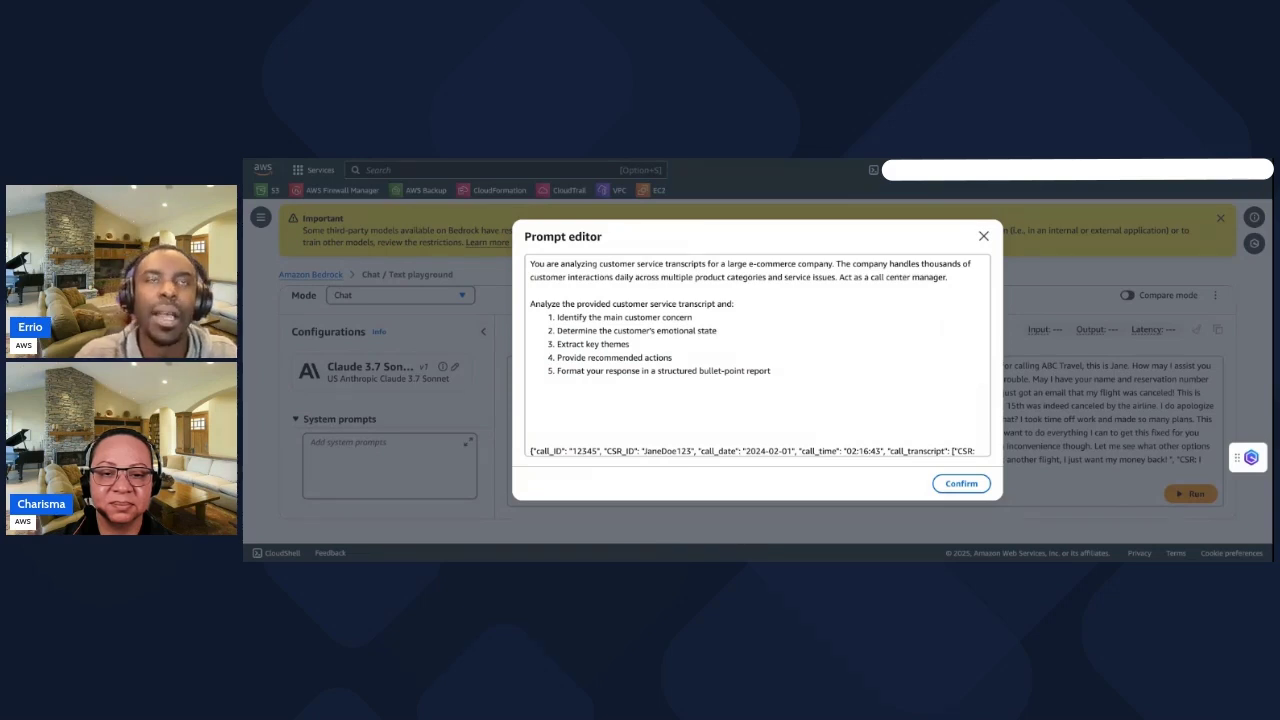
{"action": "left_click", "coordinate": [531, 384]}
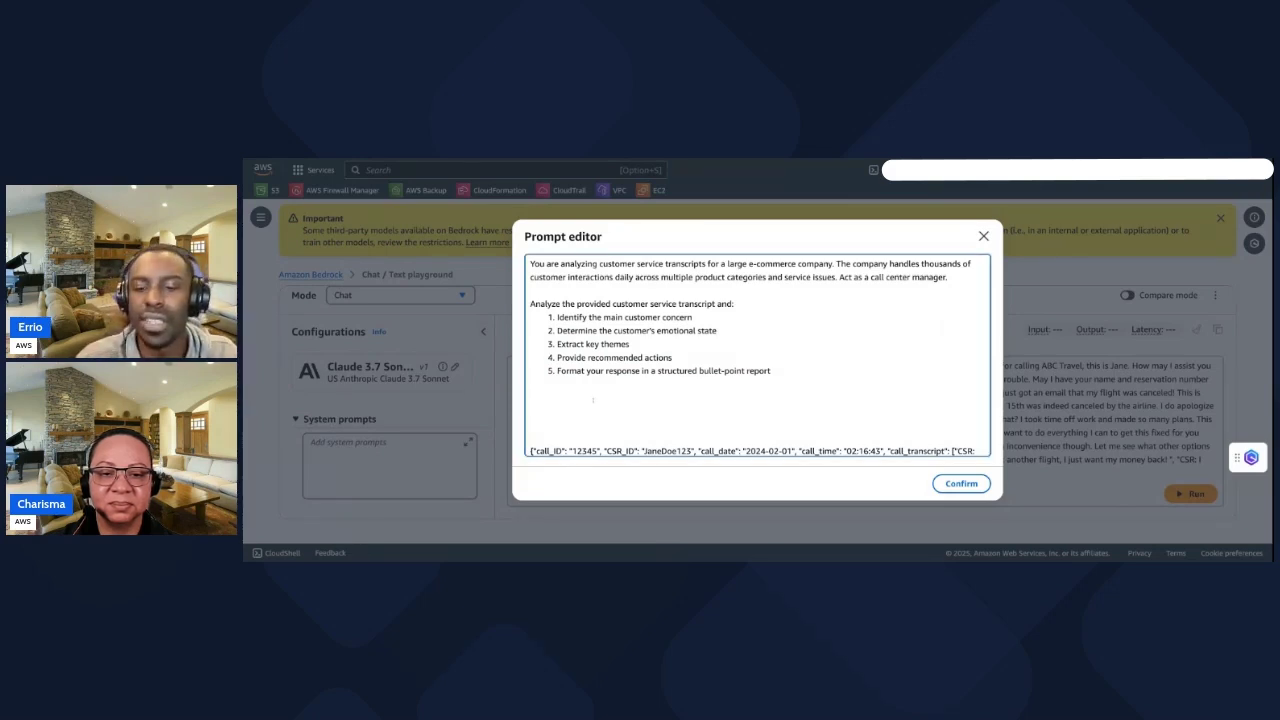
{"action": "key", "text": "Return"}
{"action": "key", "text": "Return"}
{"action": "type", "text": "Do not include personal customer information"}
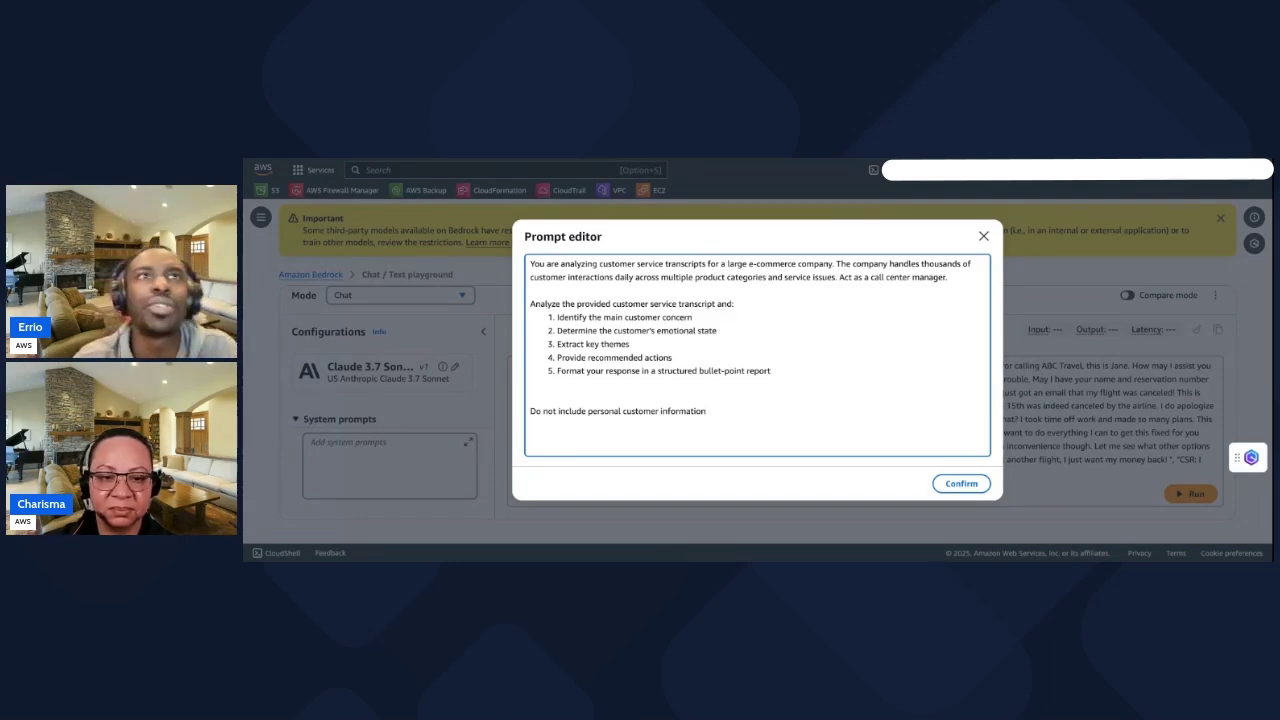
Check that the transcript follows the instructions, confirm the edited prompt, and run it.
{"action": "key", "text": "super+v"}
{"action": "scroll", "coordinate": [757, 355], "scroll_direction": "up", "scroll_amount": 1}
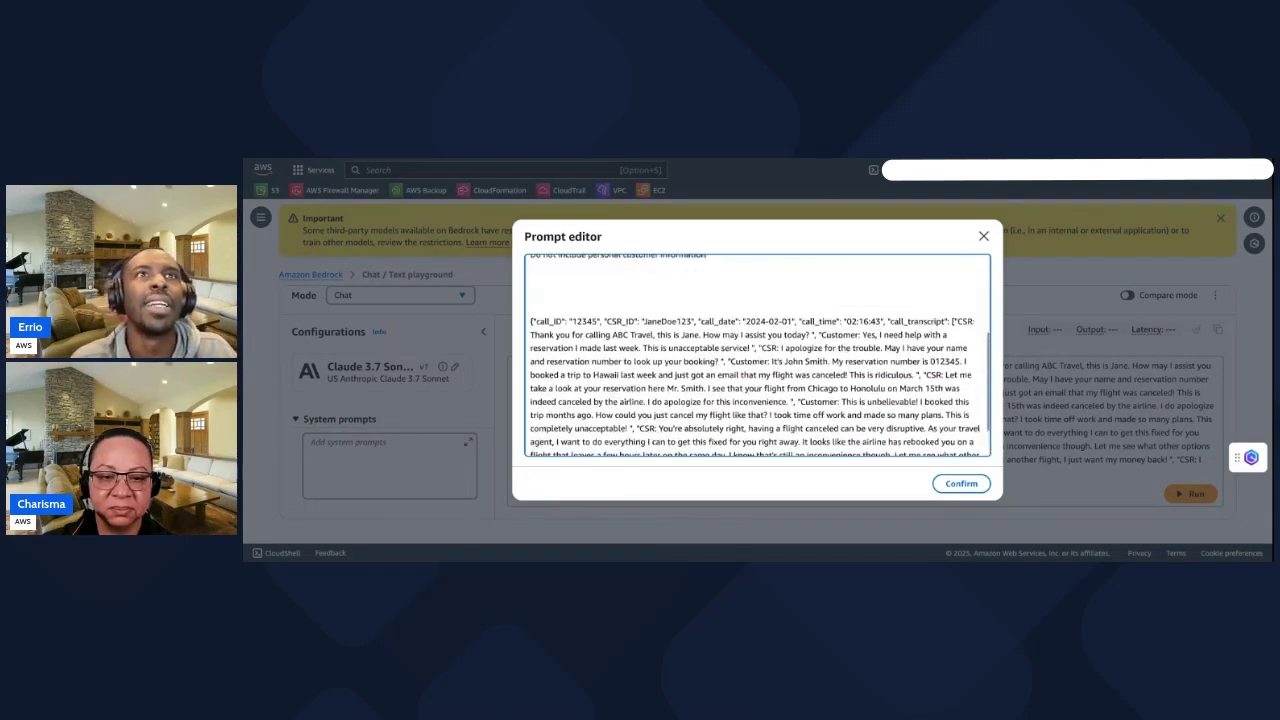
{"action": "scroll", "coordinate": [757, 355], "scroll_direction": "down", "scroll_amount": 2}
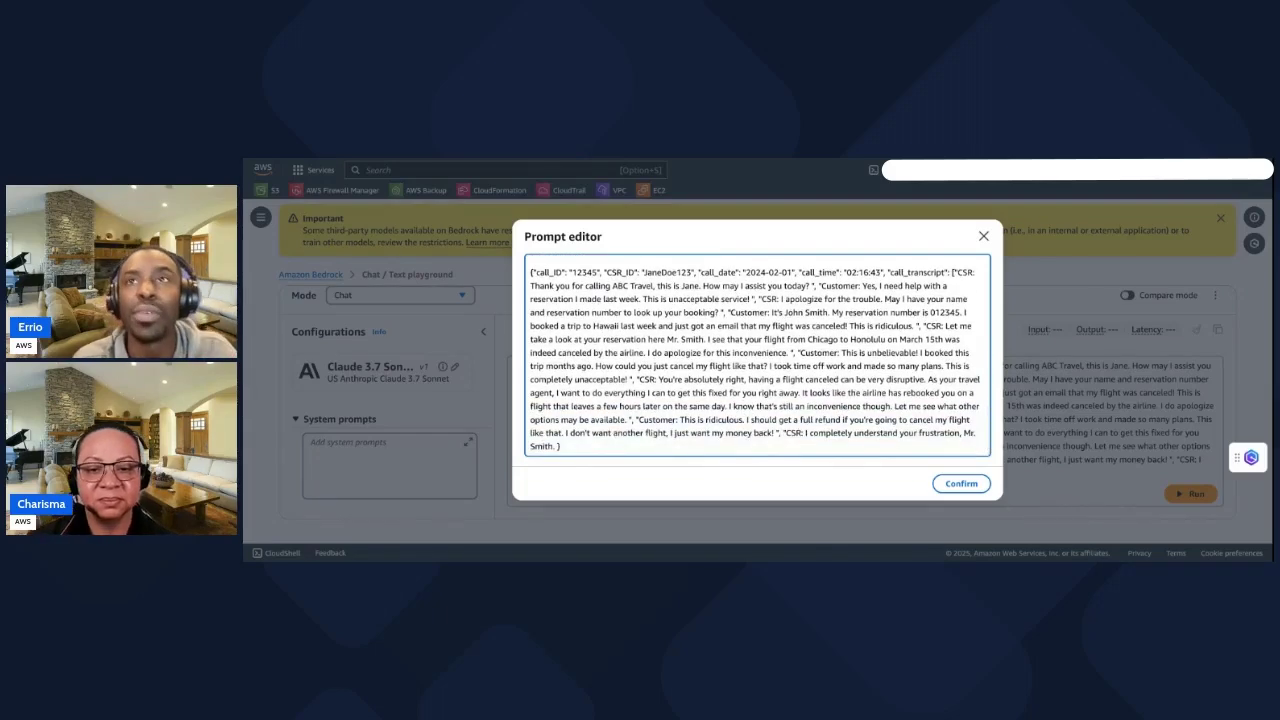
{"action": "left_click", "coordinate": [961, 483]}
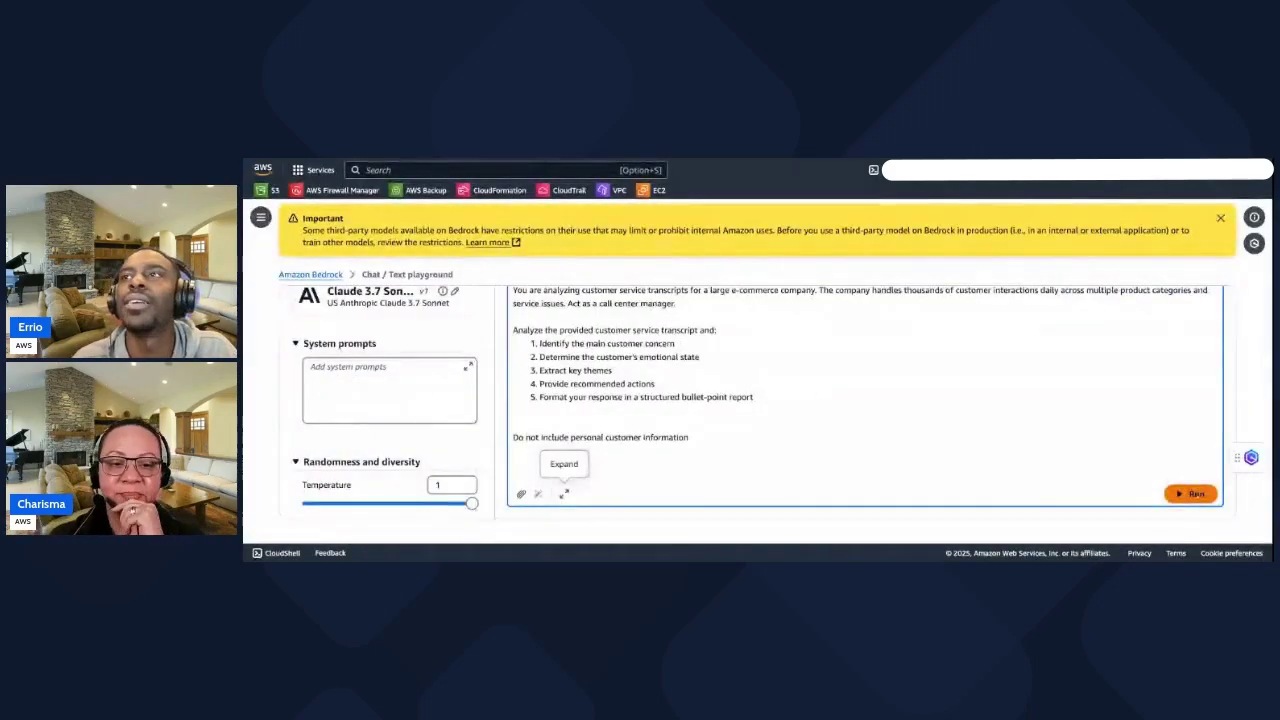
{"action": "left_click", "coordinate": [1195, 495]}
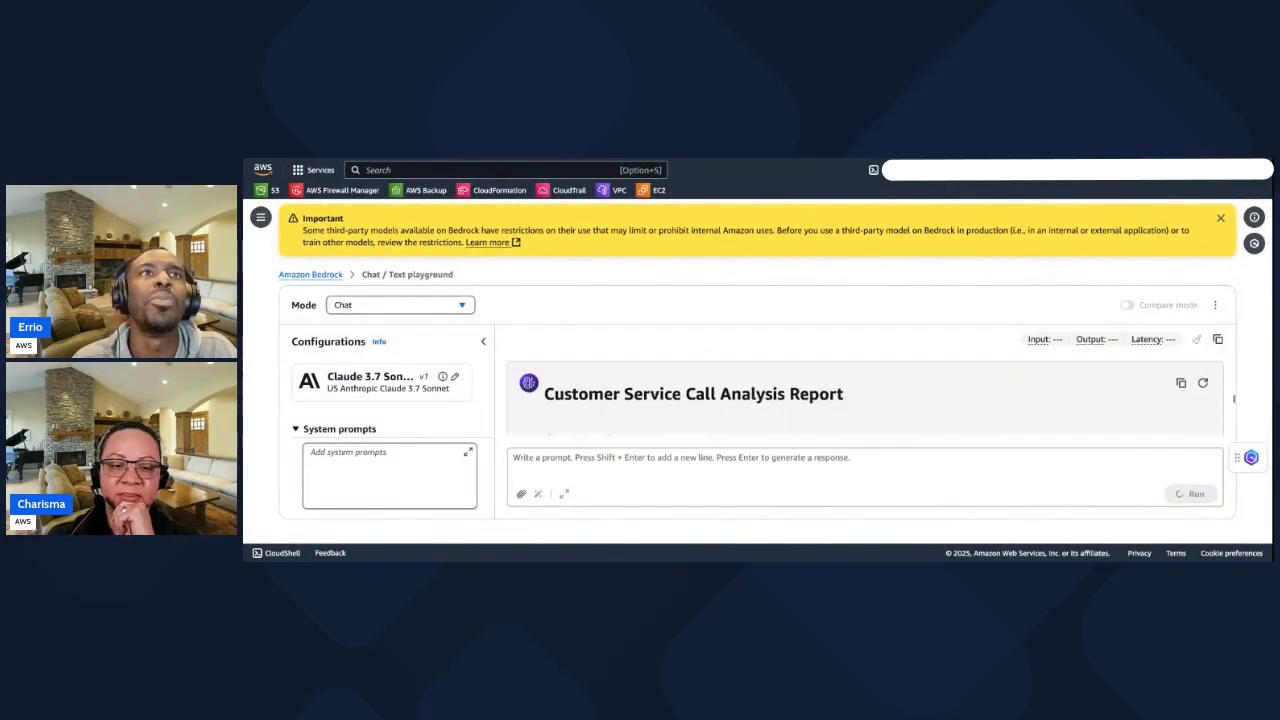
Review the generated call analysis report section by section: customer concern, customer emotional state, key themes, and recommended actions.
{"action": "key", "text": "ctrl+minus"}
{"action": "key", "text": "ctrl+minus"}
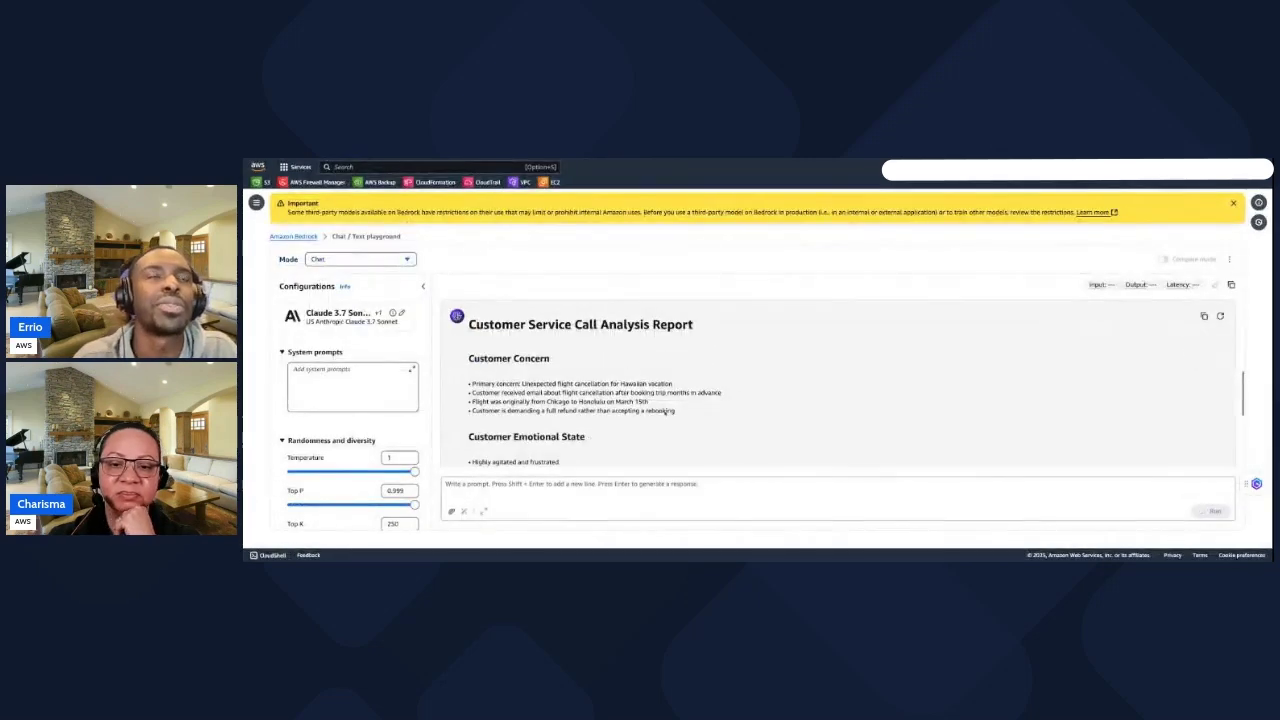
{"action": "scroll", "coordinate": [615, 402], "scroll_direction": "up", "scroll_amount": 1}
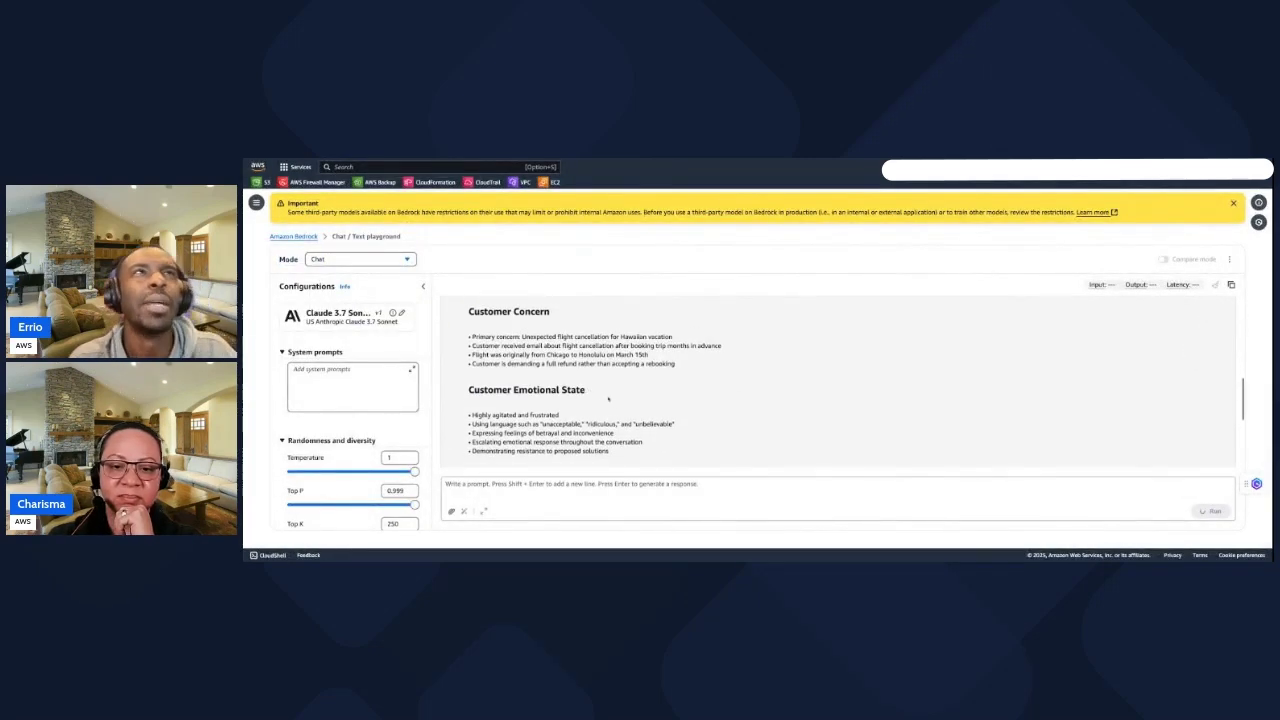
{"action": "triple_click", "coordinate": [551, 314]}
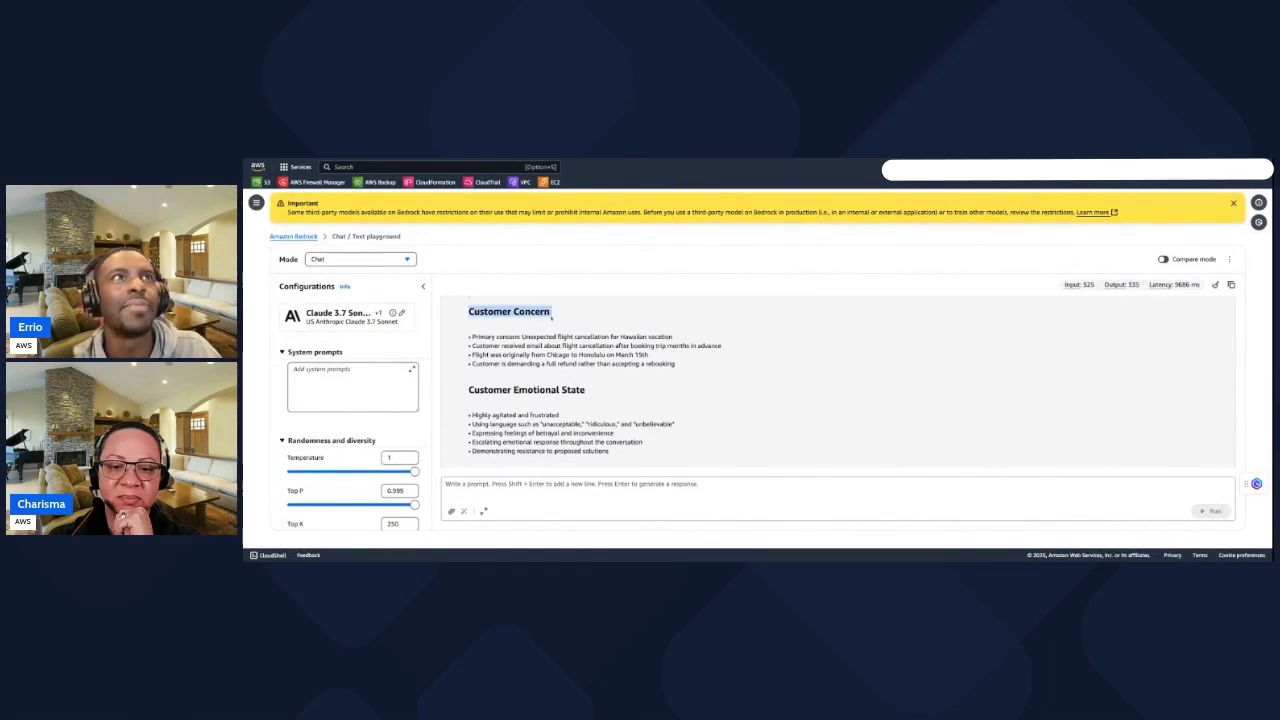
{"action": "left_click_drag", "start_coordinate": [484, 390], "coordinate": [590, 397]}
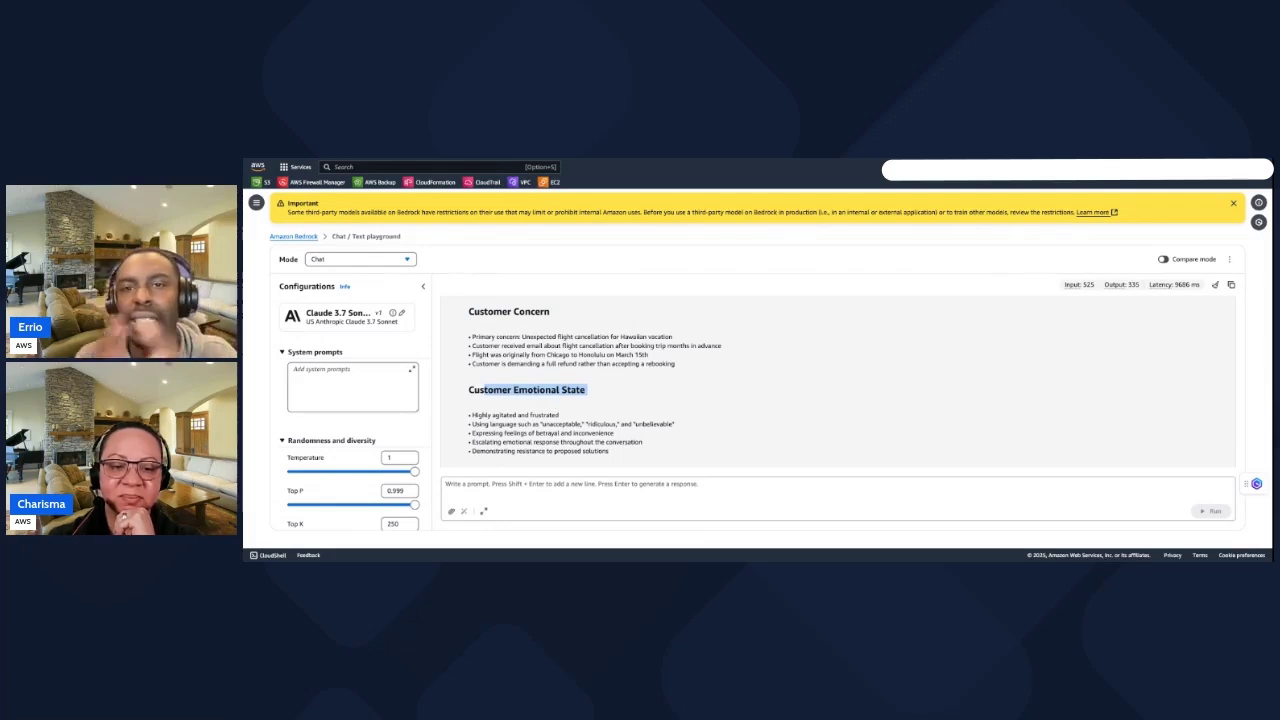
{"action": "scroll", "coordinate": [838, 380], "scroll_direction": "down", "scroll_amount": 3}
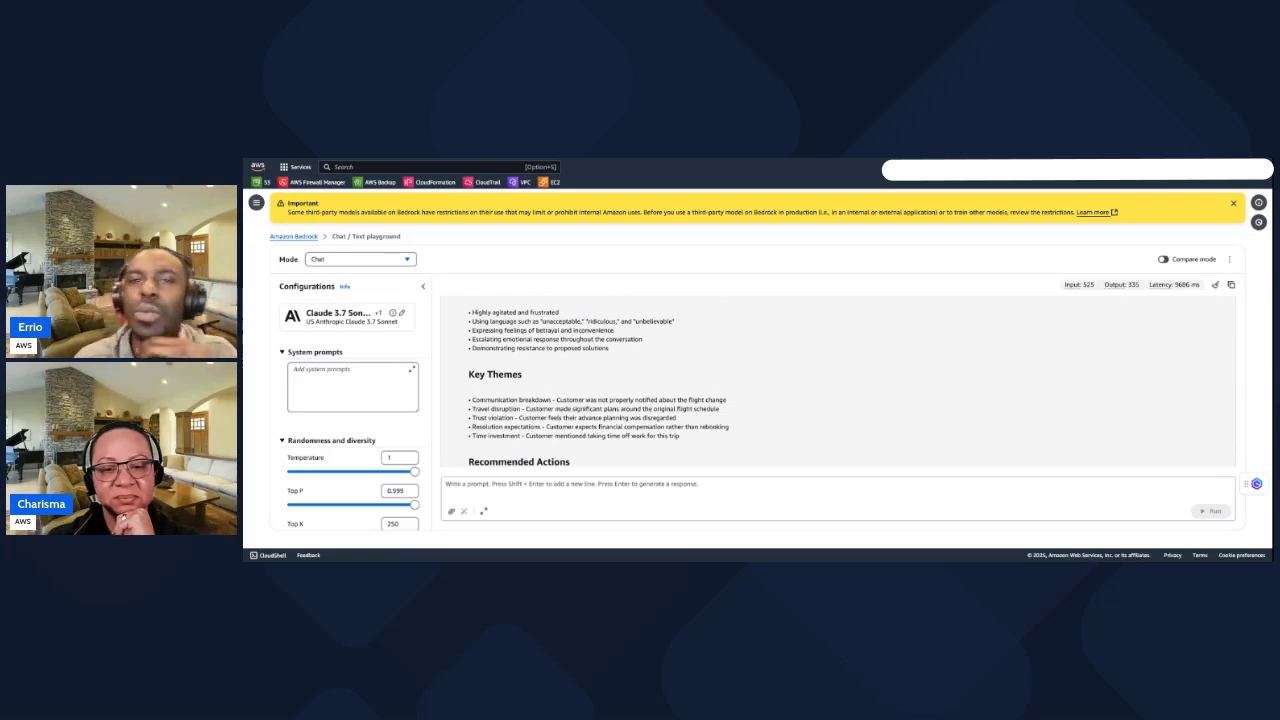
{"action": "scroll", "coordinate": [838, 380], "scroll_direction": "down", "scroll_amount": 2}
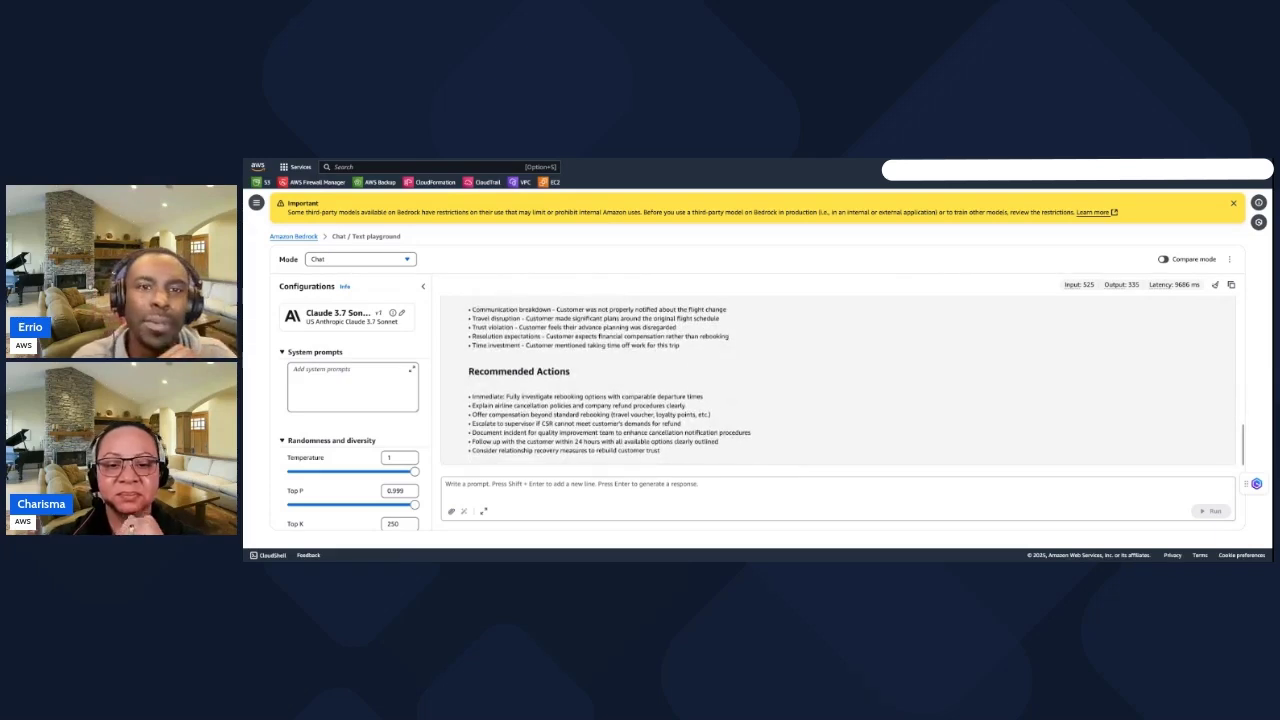